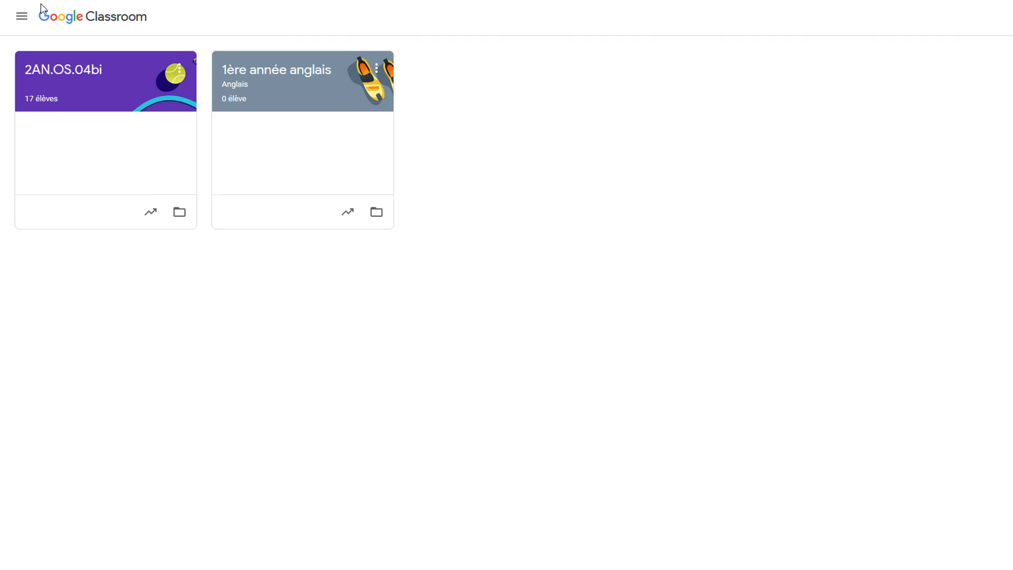
# - Open the "1ère année anglais" class and go to the Élèves section of its Personnes list
pyautogui.click(294, 74)
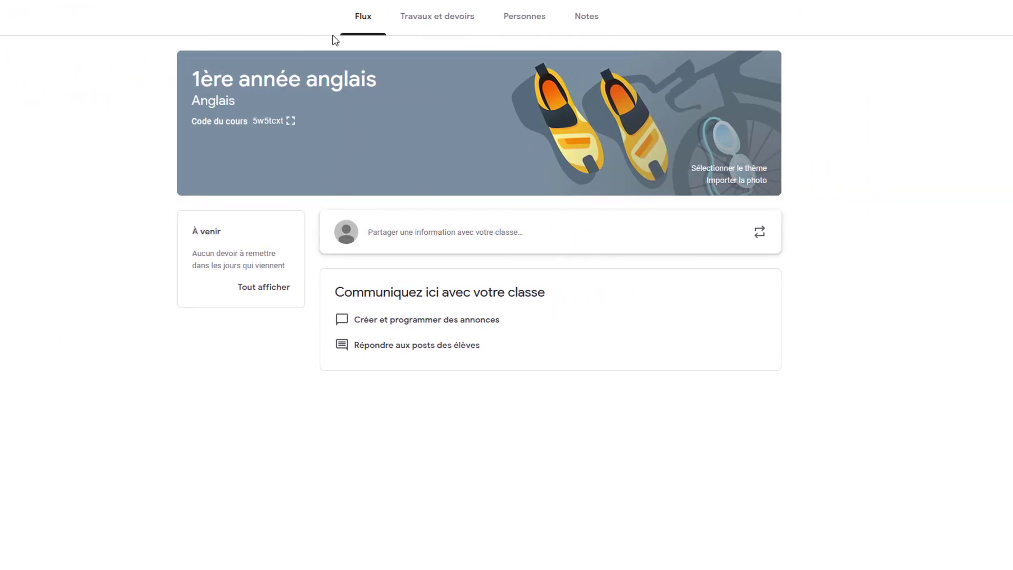
pyautogui.click(534, 26)
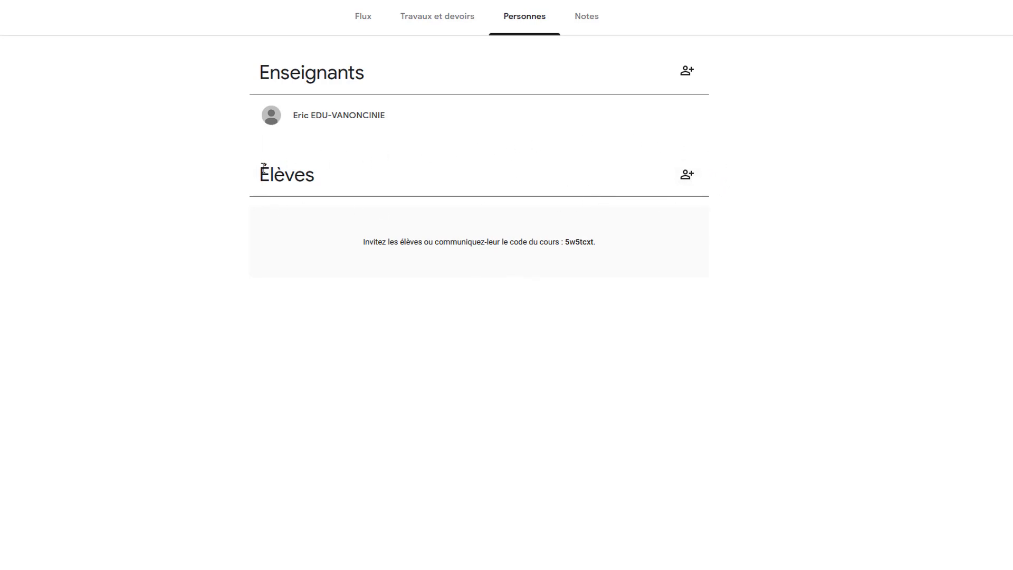
pyautogui.moveTo(259, 168); pyautogui.dragTo(318, 170)
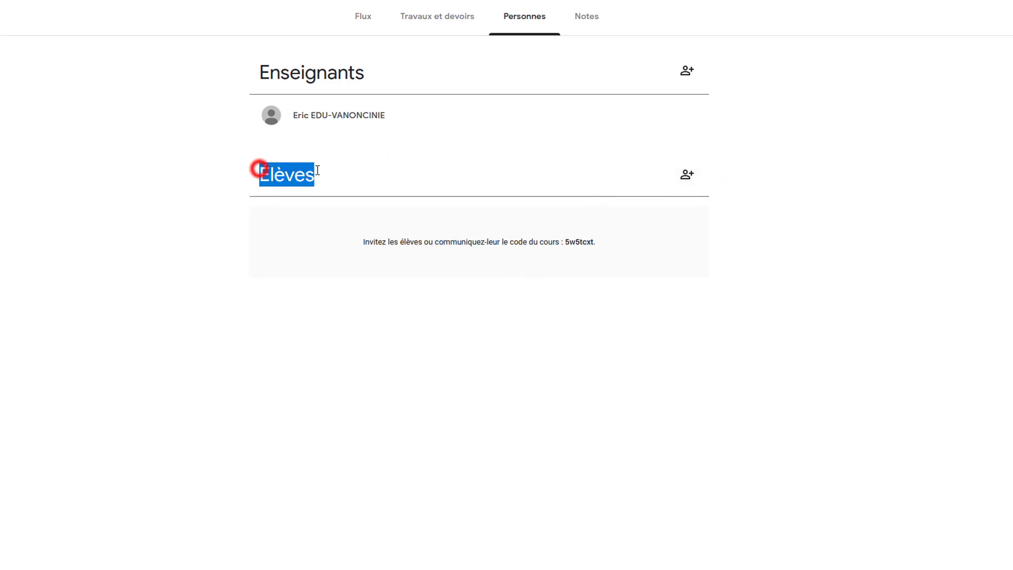
# - Search for a student by first name in the student invitation and cancel the invitation
pyautogui.click(685, 175)
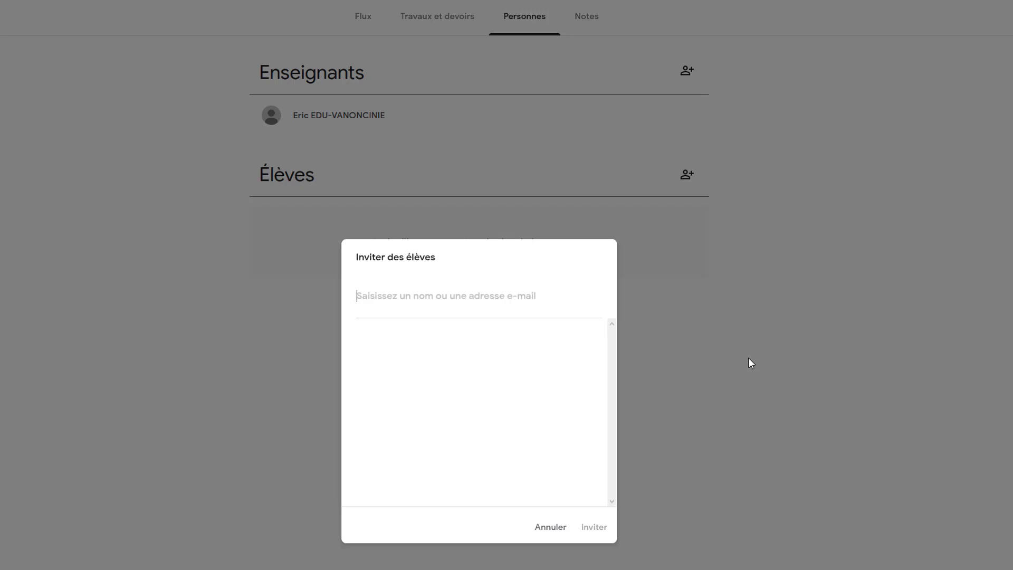
pyautogui.write('julia.')
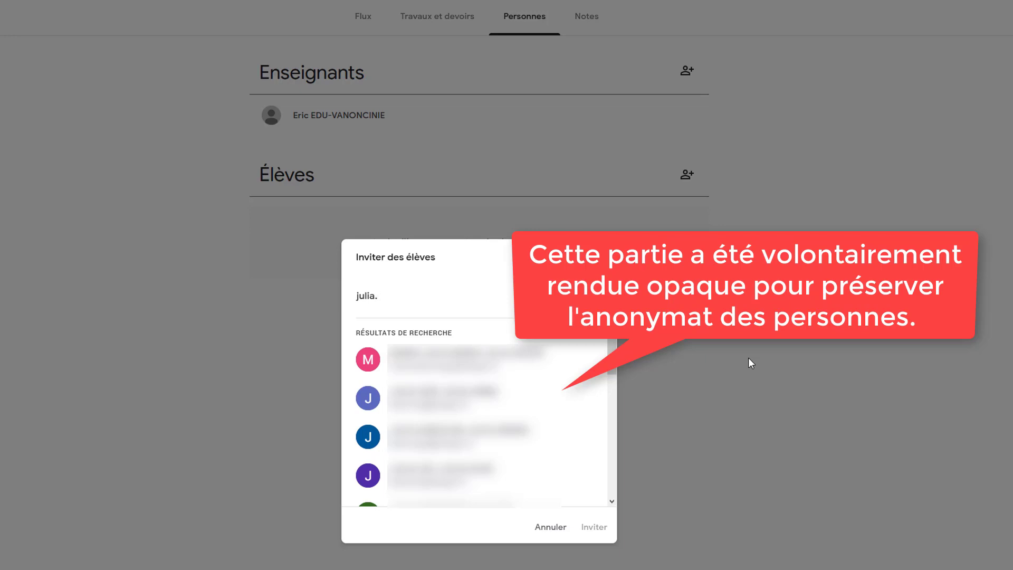
pyautogui.click(549, 527)
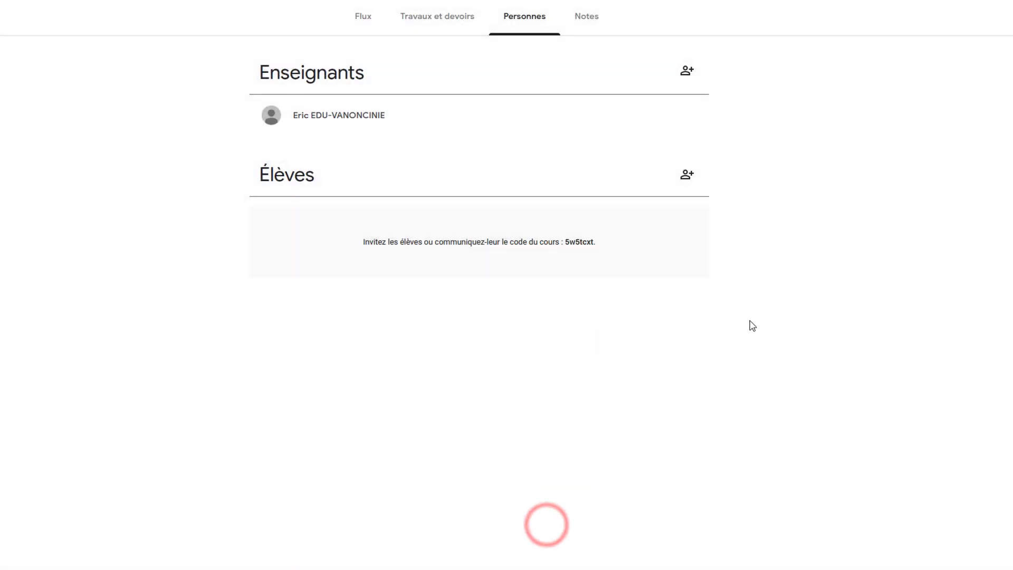
# - Start a new student invitation, search for "cecha" and look through the matching groups
pyautogui.click(688, 177)
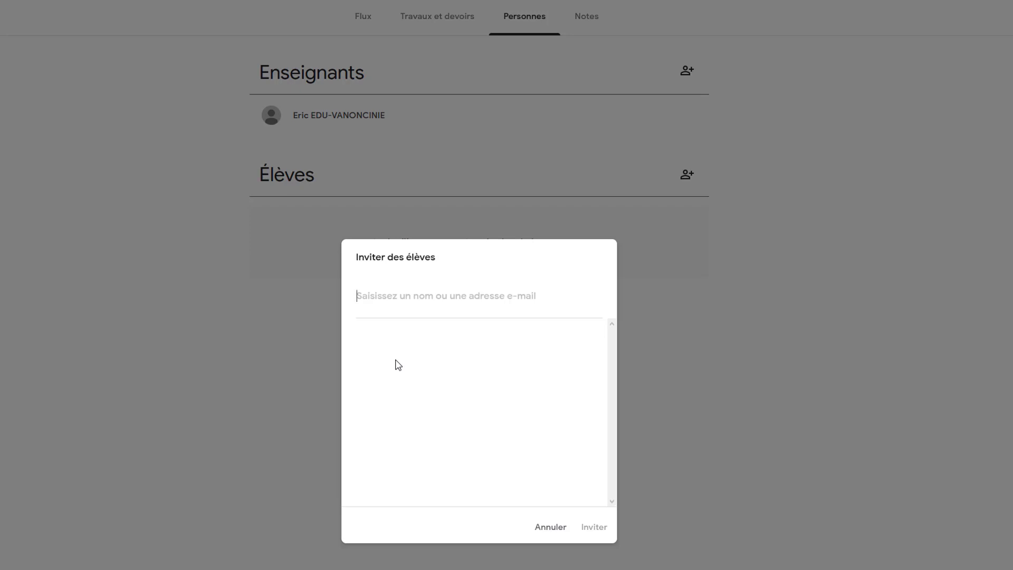
pyautogui.write('cecha')
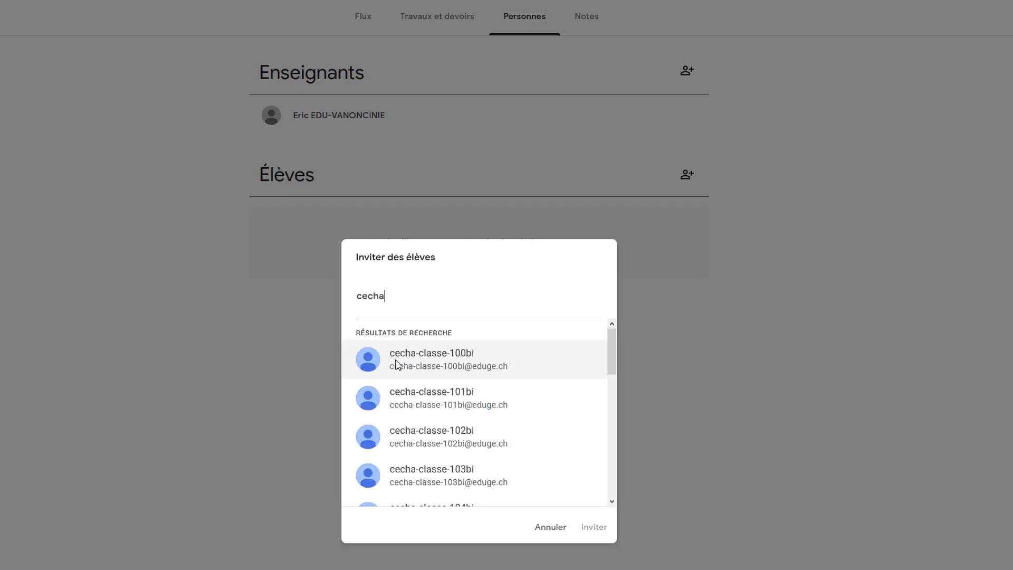
pyautogui.click(362, 298)
pyautogui.moveTo(363, 298); pyautogui.dragTo(395, 298)
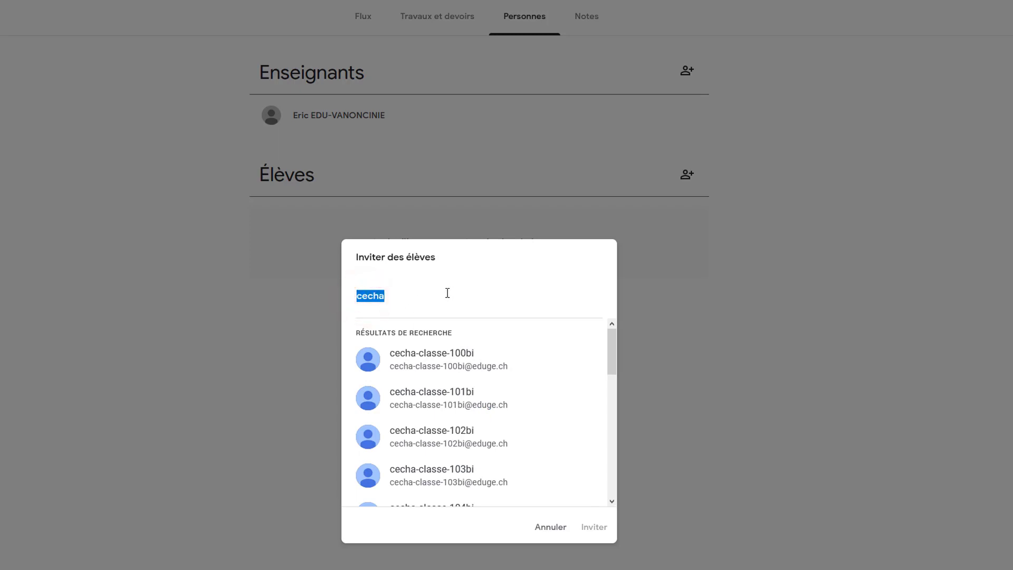
pyautogui.click(419, 297)
pyautogui.scroll(-2, 510, 413)
pyautogui.scroll(-5, 510, 413)
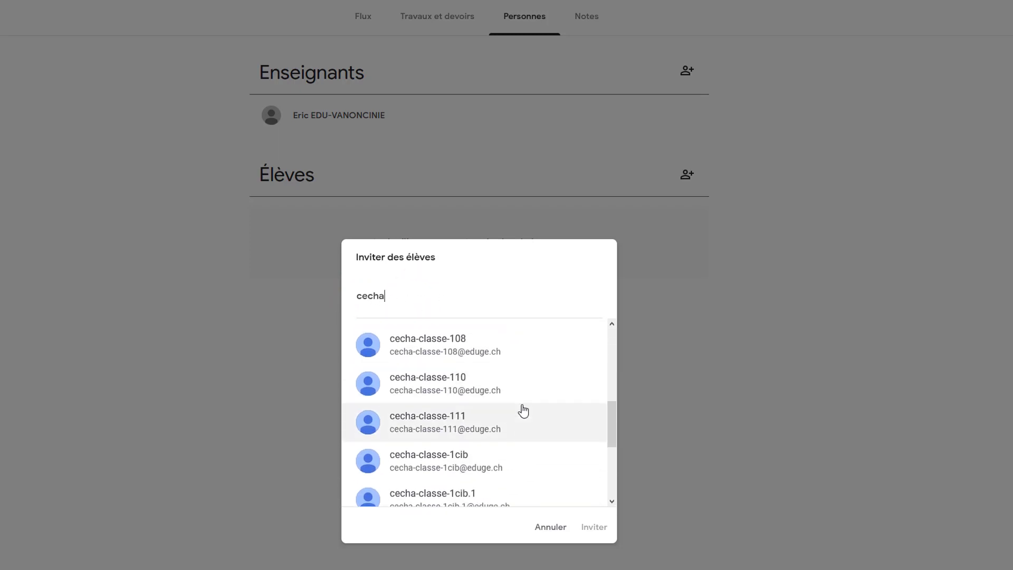
pyautogui.scroll(5, 579, 426)
pyautogui.scroll(2, 580, 427)
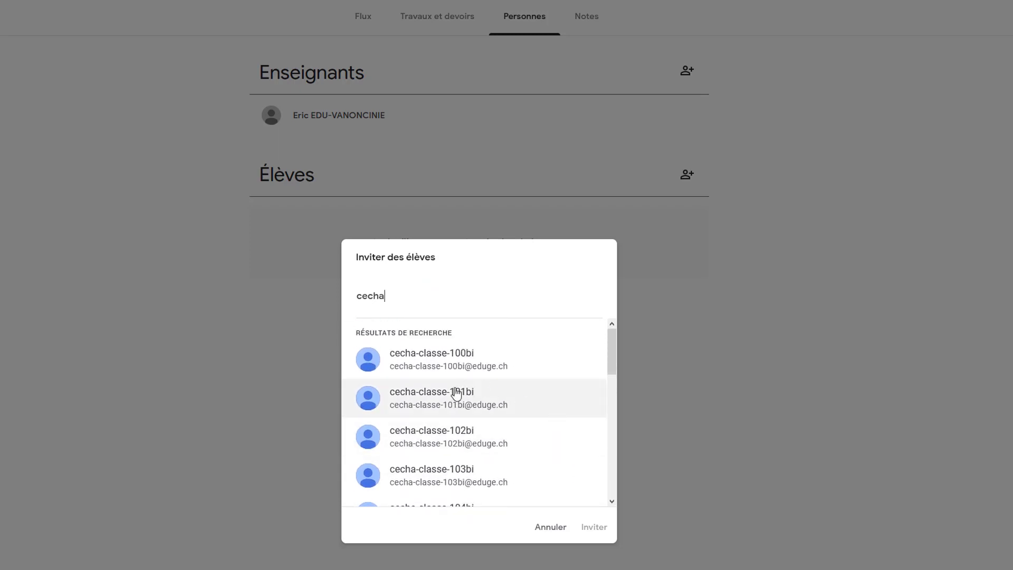
# - Narrow the invitation search to "cecha-cours", and after that switch it to "cecha-classe"
pyautogui.click(407, 298)
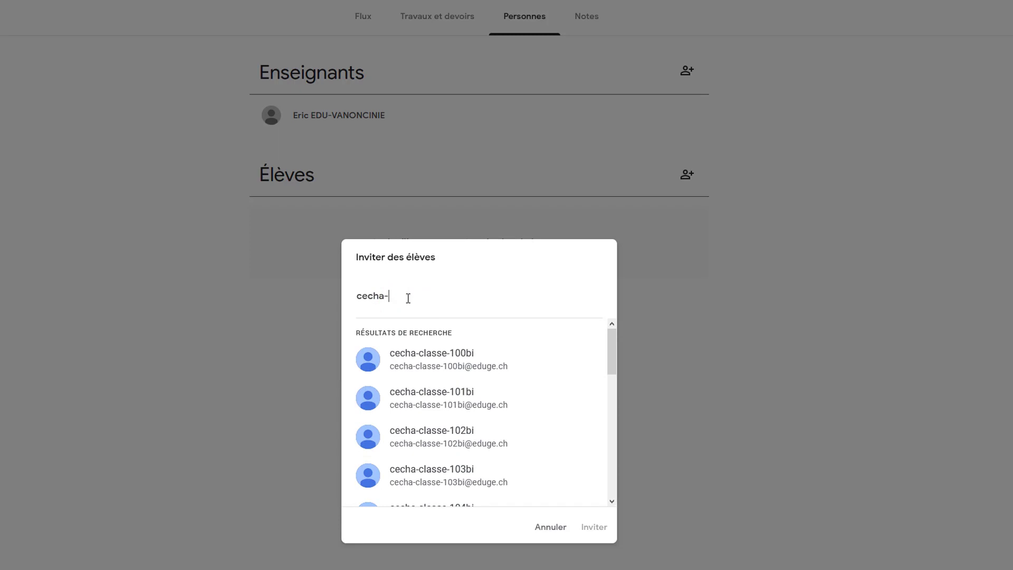
pyautogui.write('-cours')
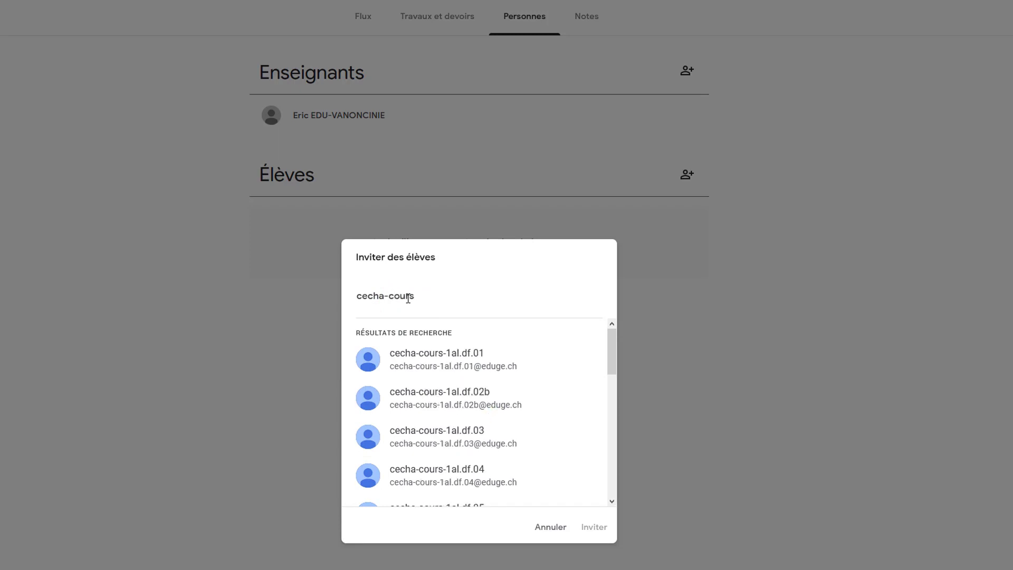
pyautogui.press('BackSpace')
pyautogui.press('BackSpace')
pyautogui.press('BackSpace')
pyautogui.press('BackSpace')
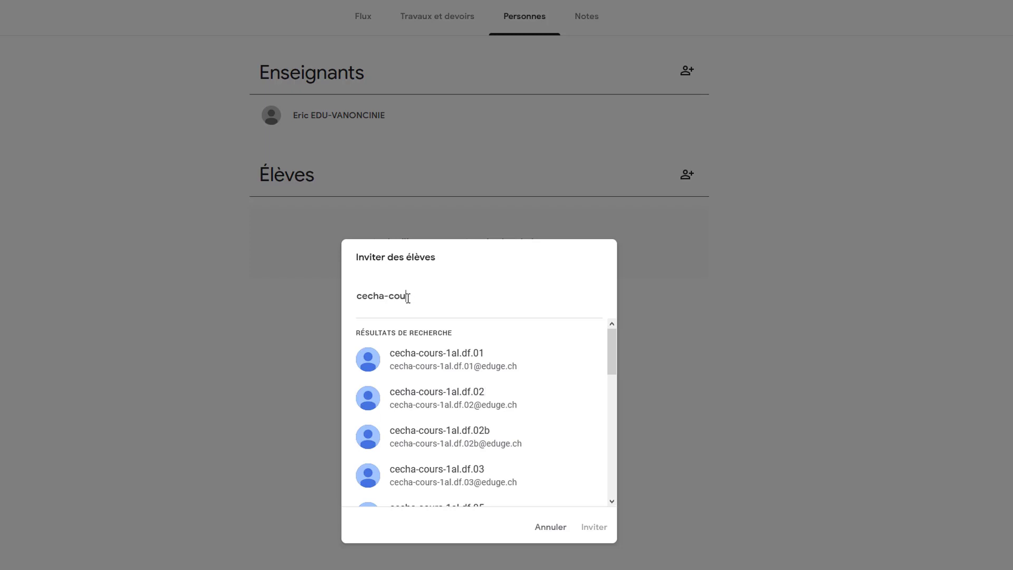
pyautogui.write('lasse')
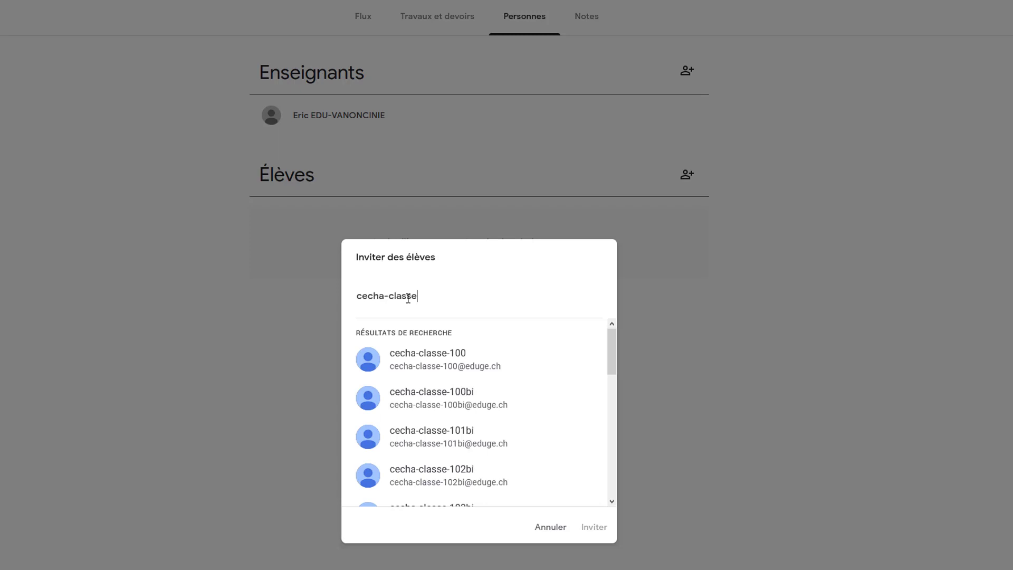
# - Refine the class group search by number, trying 100 before searching for "cecha-classe-203"
pyautogui.write('-')
pyautogui.write('100')
pyautogui.press('BackSpace')
pyautogui.press('BackSpace')
pyautogui.press('BackSpace')
pyautogui.write('203')
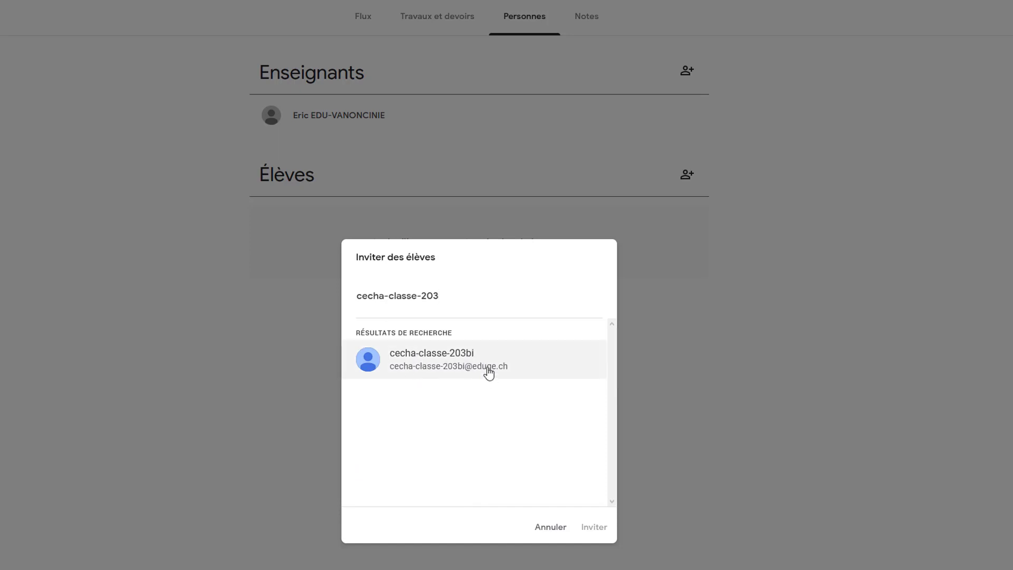
# - Change the invitation search from class groups to course groups with "cecha-cours"
pyautogui.press('BackSpace')
pyautogui.press('BackSpace')
pyautogui.press('BackSpace')
pyautogui.press('BackSpace')
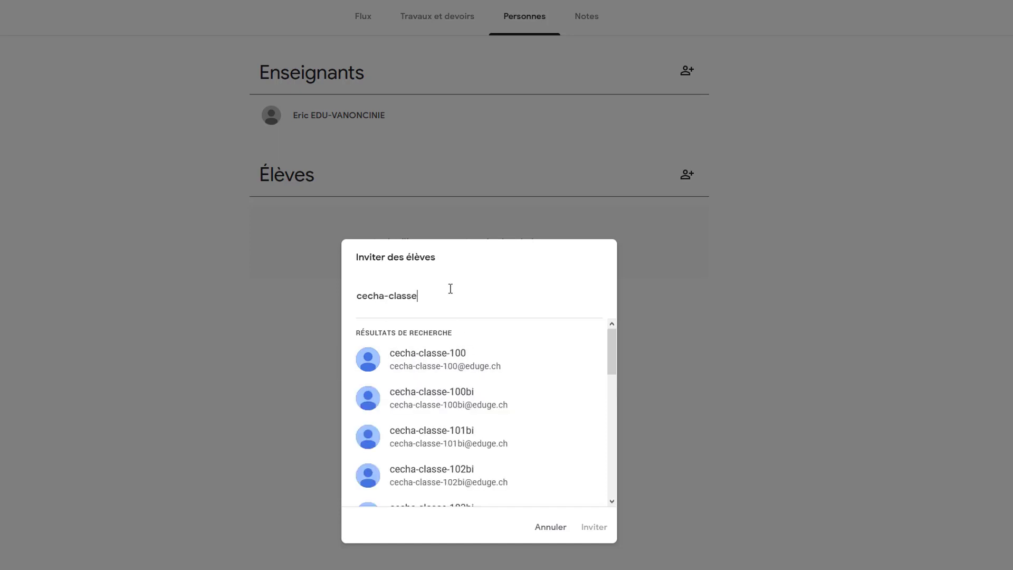
pyautogui.press('BackSpace')
pyautogui.press('BackSpace')
pyautogui.press('BackSpace')
pyautogui.press('BackSpace')
pyautogui.press('BackSpace')
pyautogui.press('BackSpace')
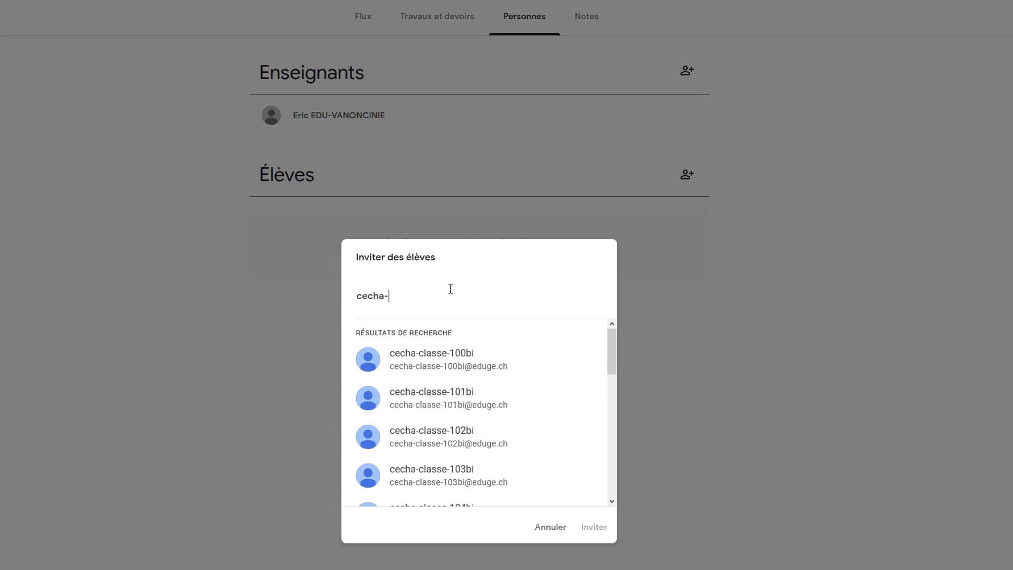
pyautogui.write('cours')
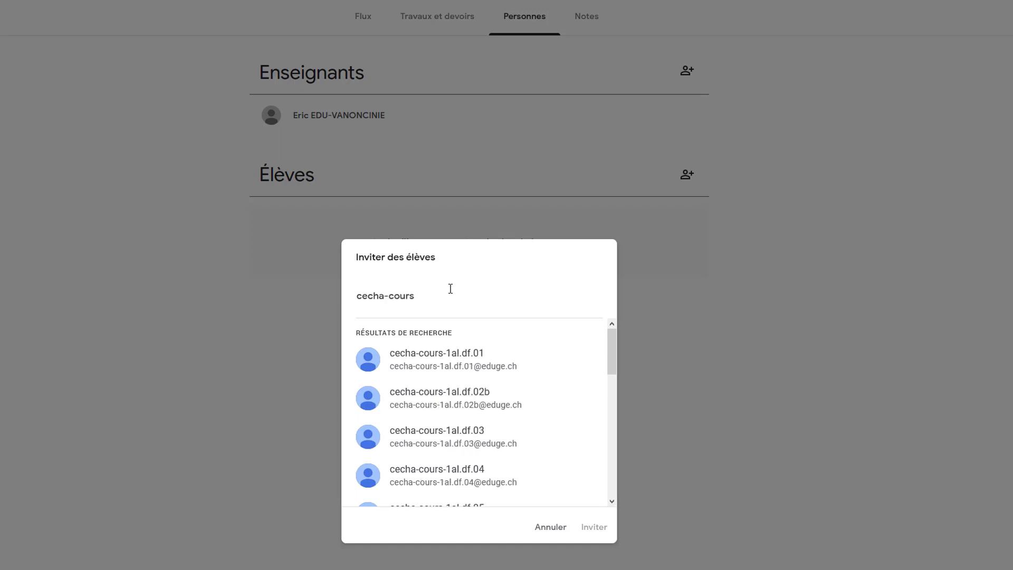
# - Narrow the course group search to second-year English groups with "cecha-cours-2an.df."
pyautogui.doubleClick(389, 296)
pyautogui.click(428, 301)
pyautogui.write('-2and')
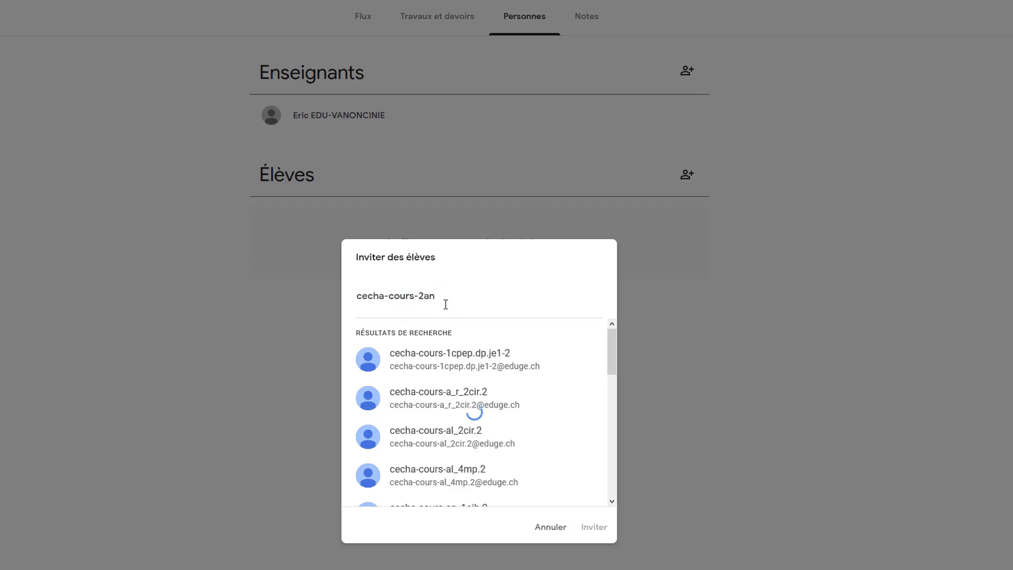
pyautogui.press('BackSpace')
pyautogui.press('BackSpace')
pyautogui.press('BackSpace')
pyautogui.write('.an')
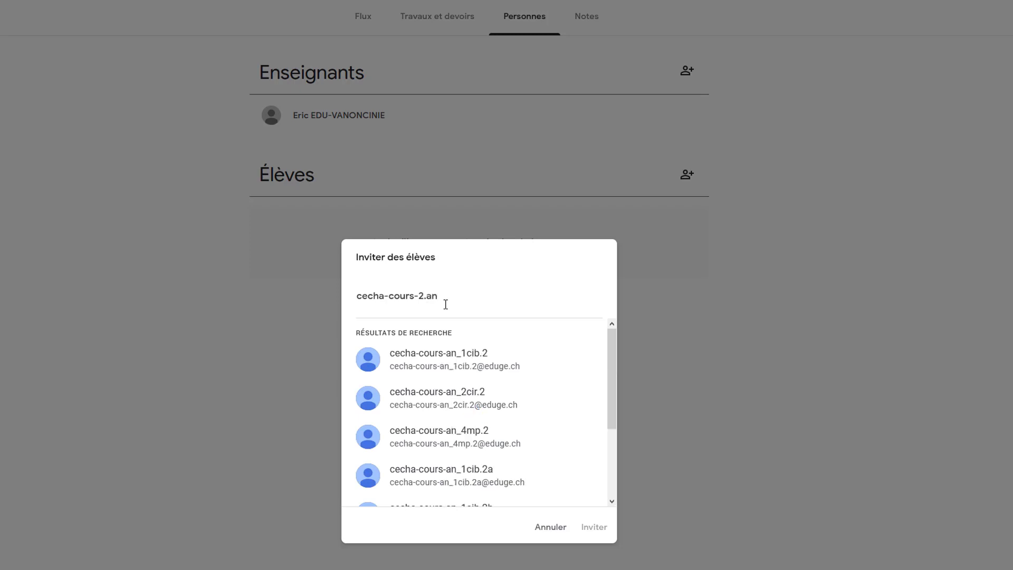
pyautogui.press('BackSpace')
pyautogui.press('BackSpace')
pyautogui.press('BackSpace')
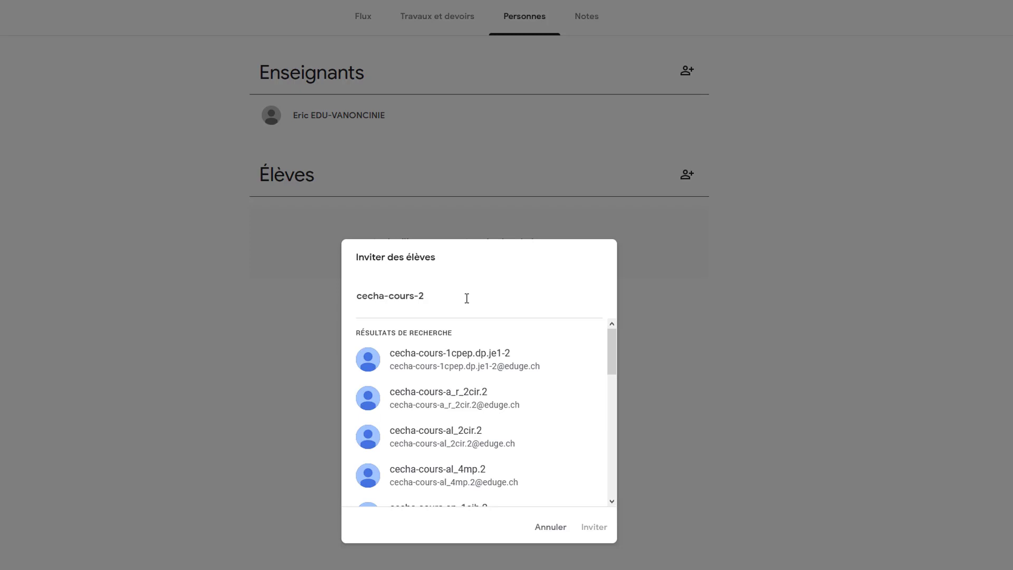
pyautogui.write('an.df.')
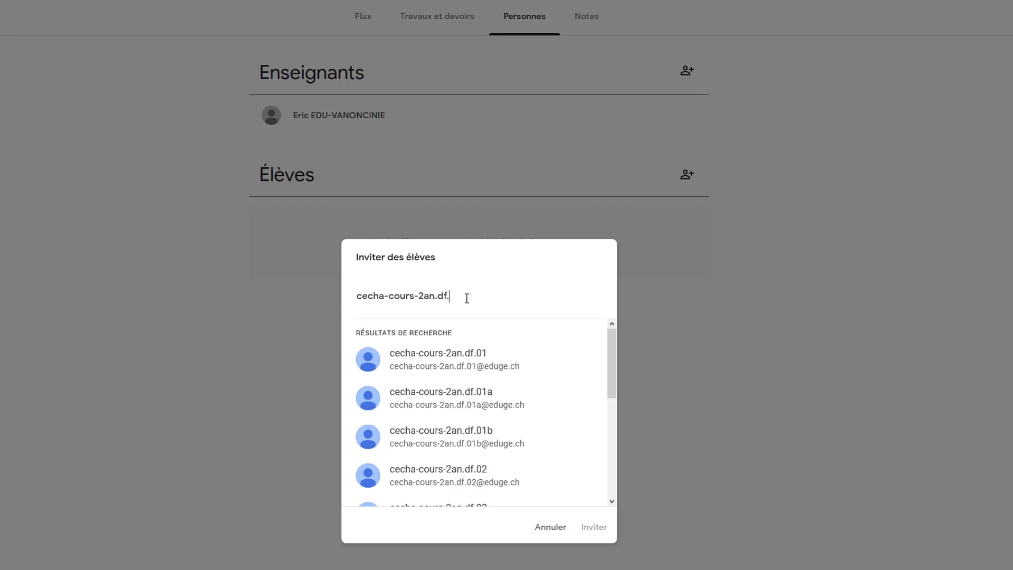
# - Examine the group naming pattern and the list of matching 2an.df course groups, and cancel the invitation
pyautogui.moveTo(457, 294); pyautogui.dragTo(424, 295)
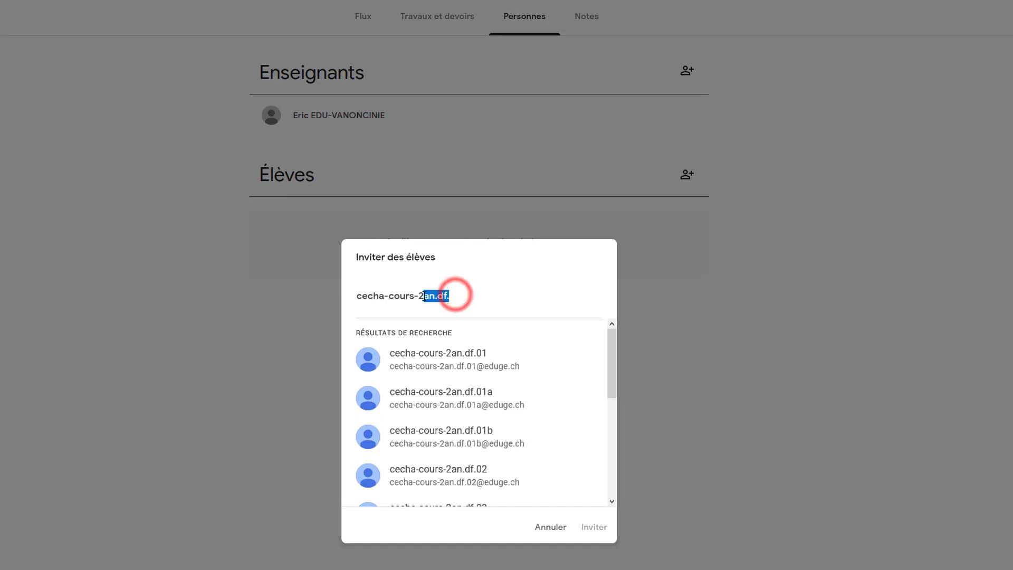
pyautogui.scroll(-2, 493, 380)
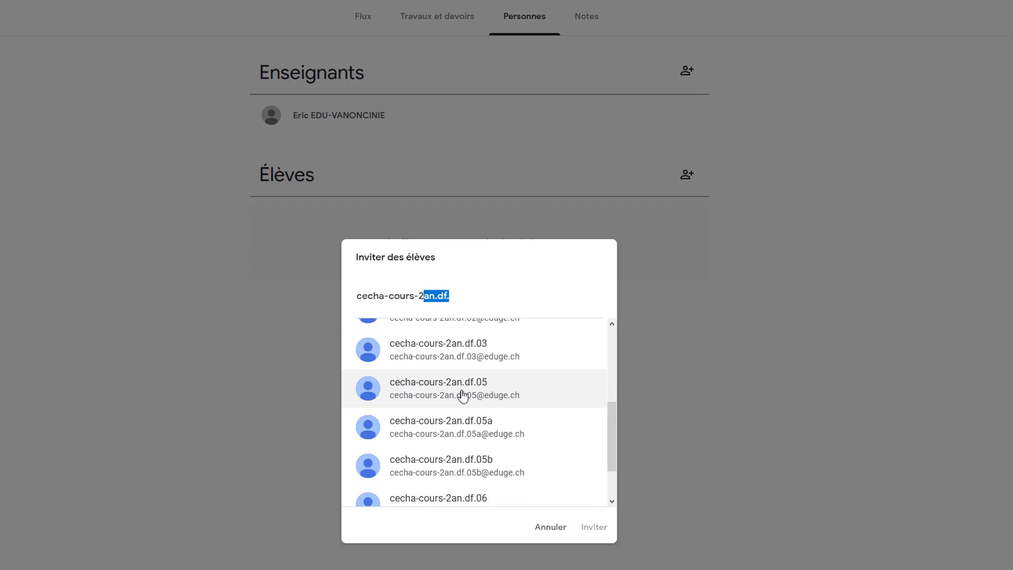
pyautogui.scroll(3, 461, 395)
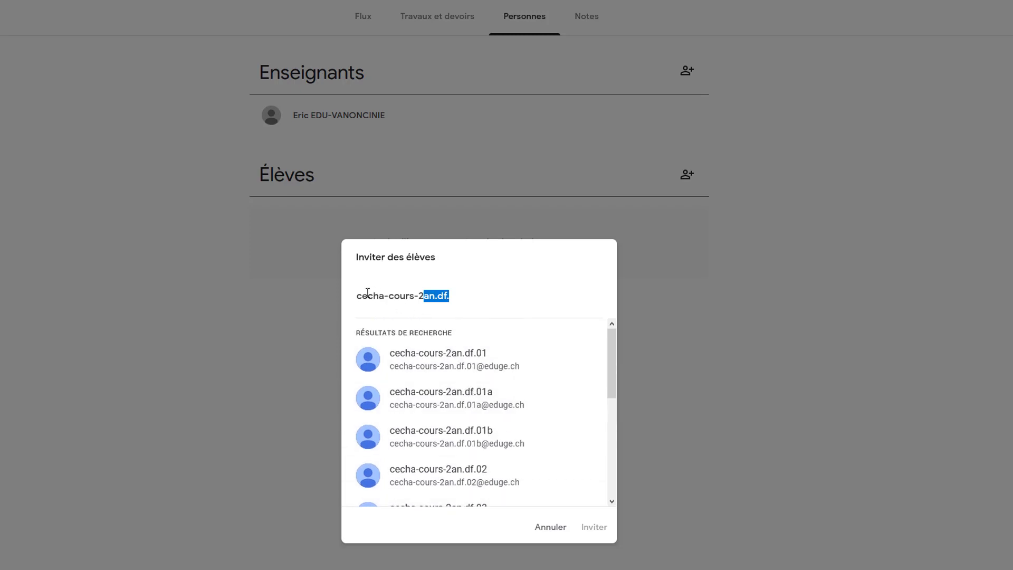
pyautogui.moveTo(357, 299); pyautogui.dragTo(417, 300)
pyautogui.tripleClick(407, 299)
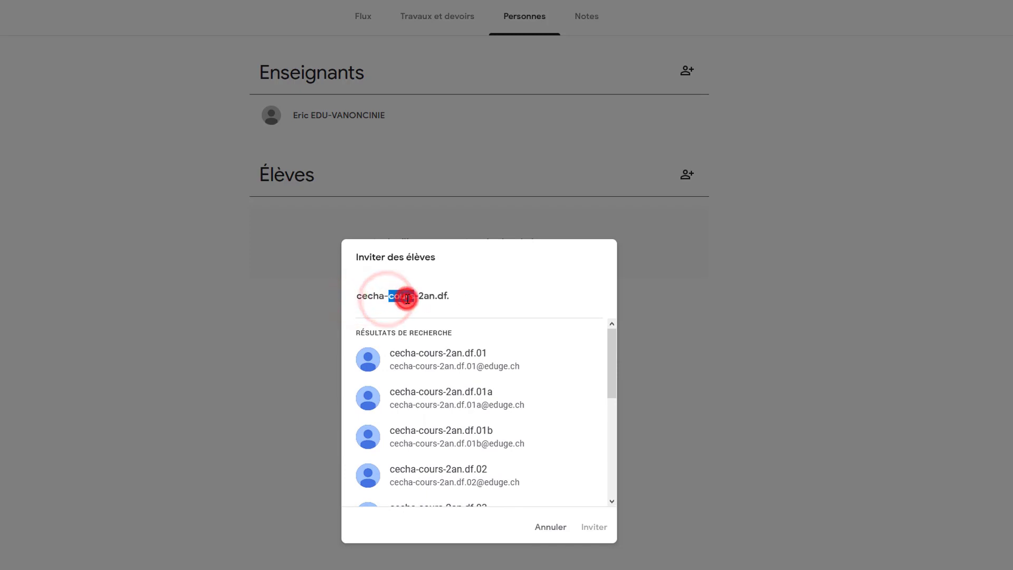
pyautogui.click(462, 296)
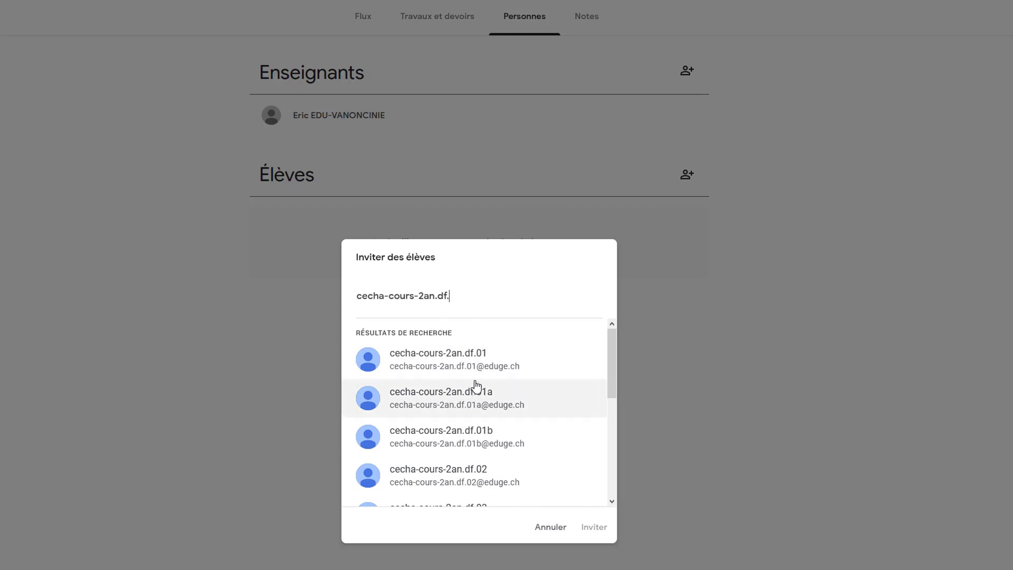
pyautogui.scroll(-5, 482, 436)
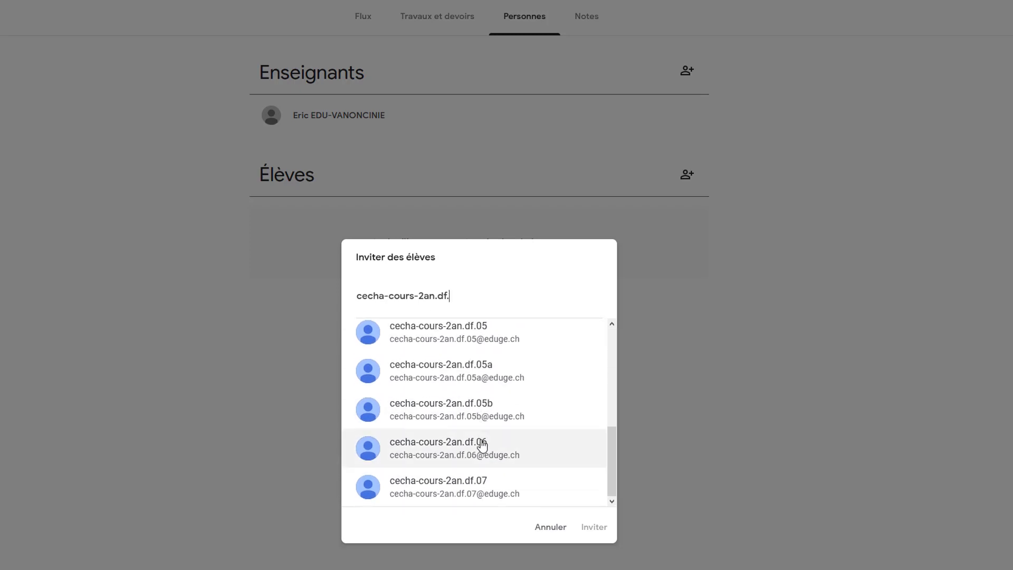
pyautogui.click(549, 526)
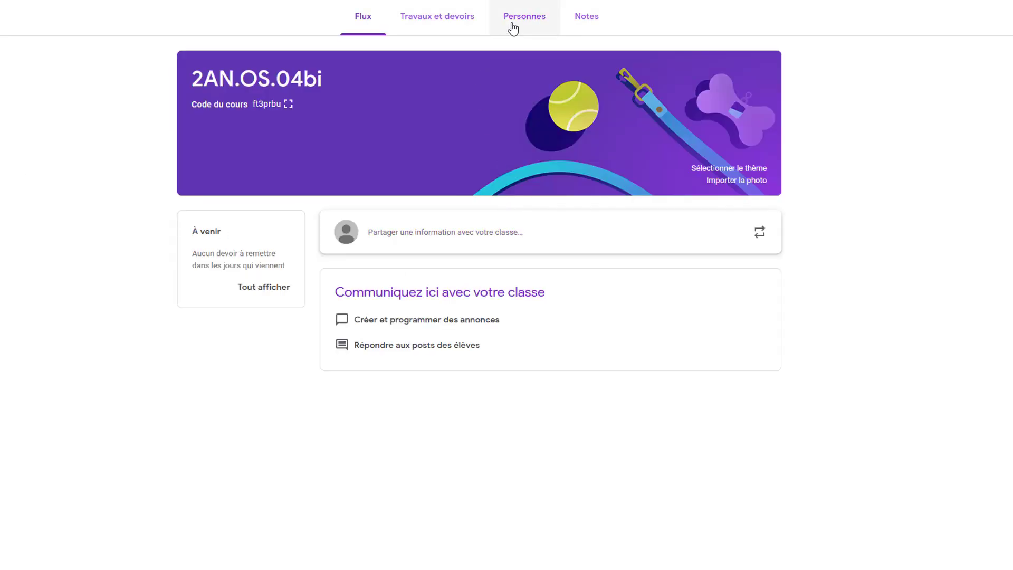
# - Open the Personnes list of the 2AN.OS.04bi class, review the enrolled and invited students, and select all of them
pyautogui.click(528, 22)
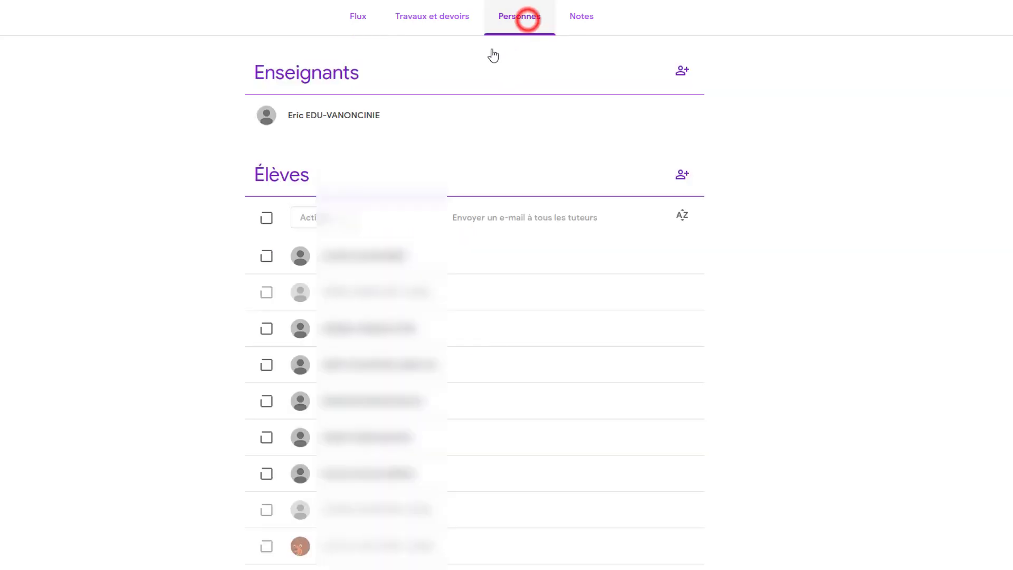
pyautogui.scroll(-1, 698, 401)
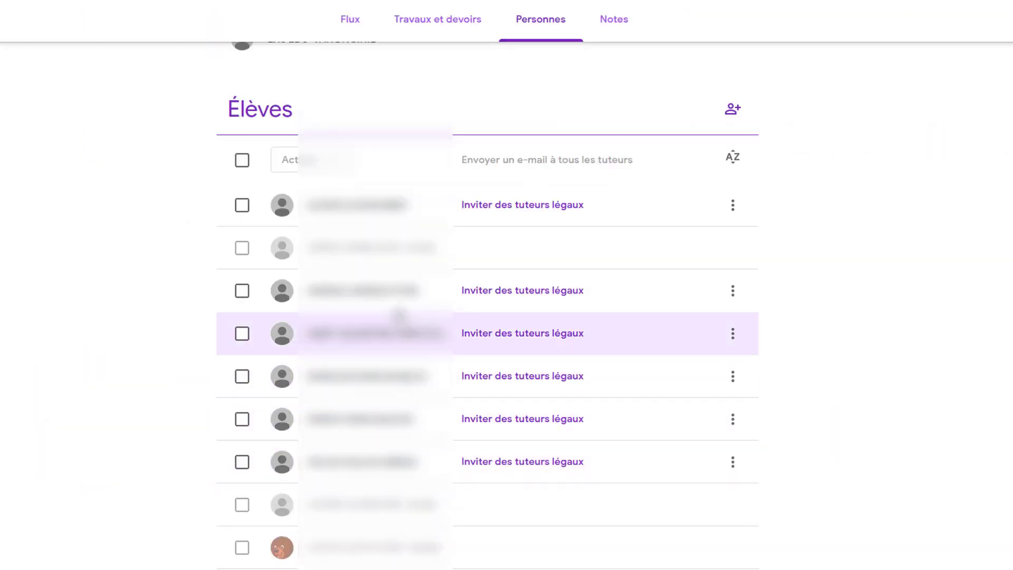
pyautogui.scroll(-5, 373, 516)
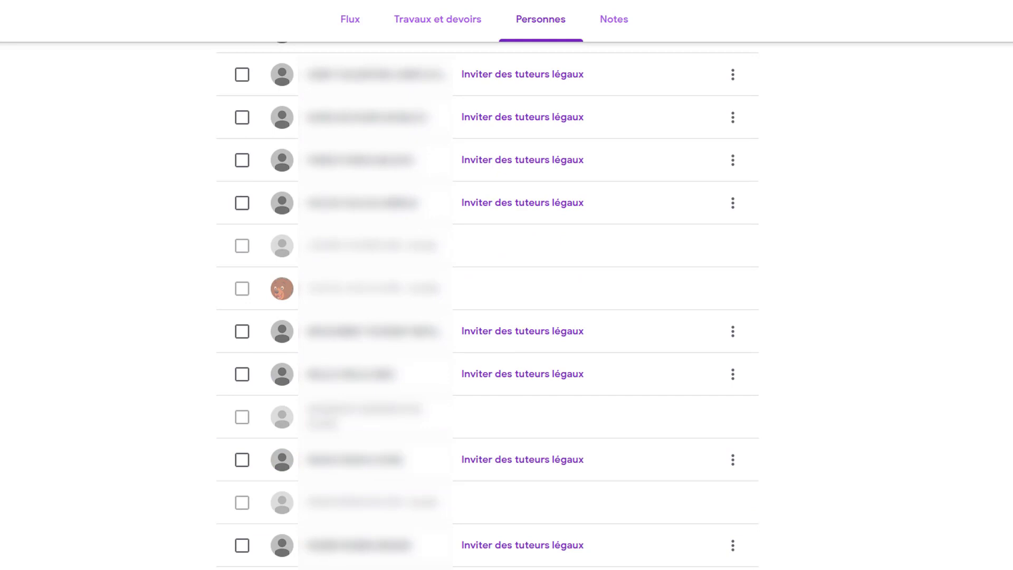
pyautogui.scroll(7, 472, 529)
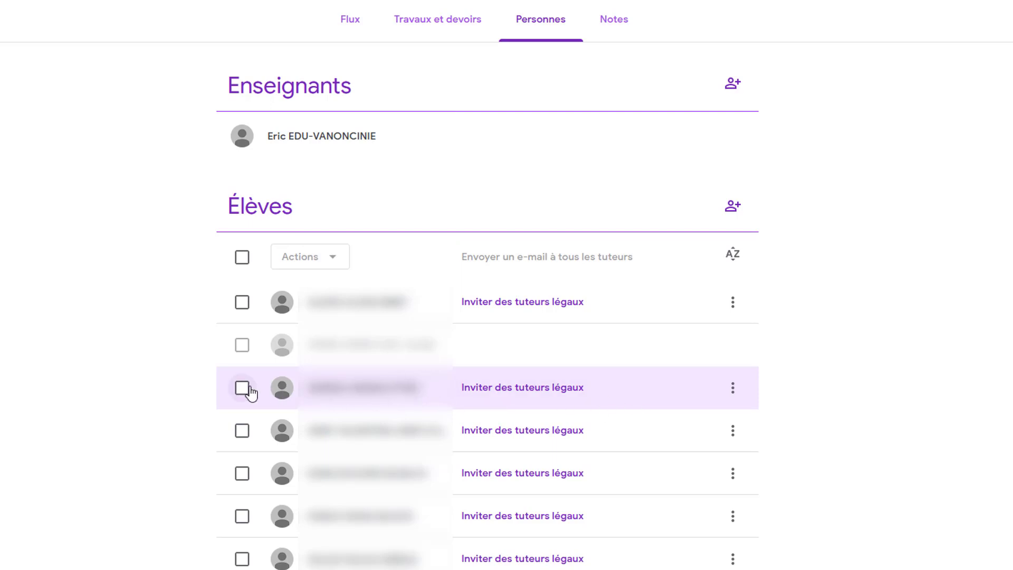
pyautogui.click(242, 258)
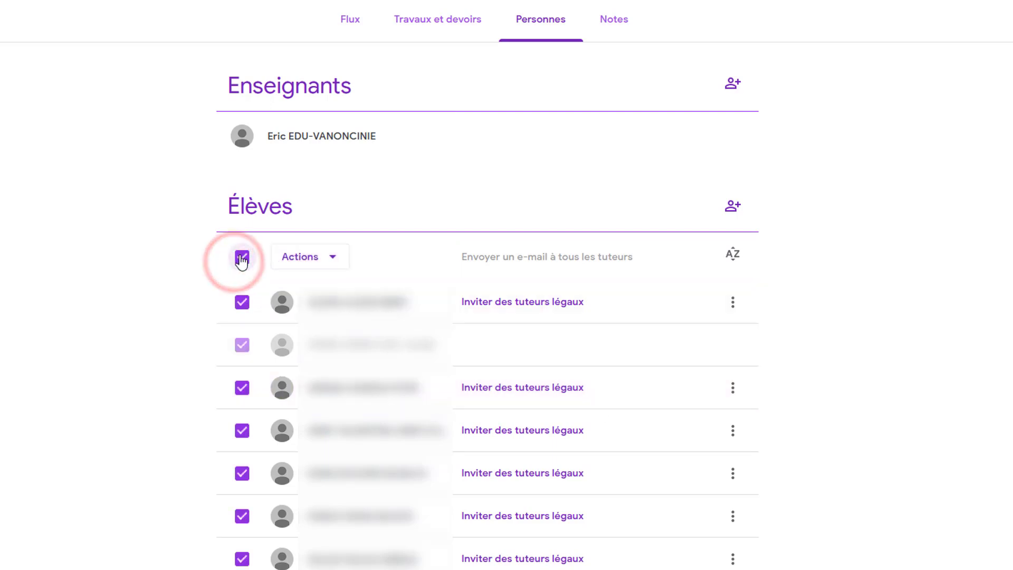
# - Select only the first and third students in the Élèves list and view the bulk actions available for them
pyautogui.click(241, 258)
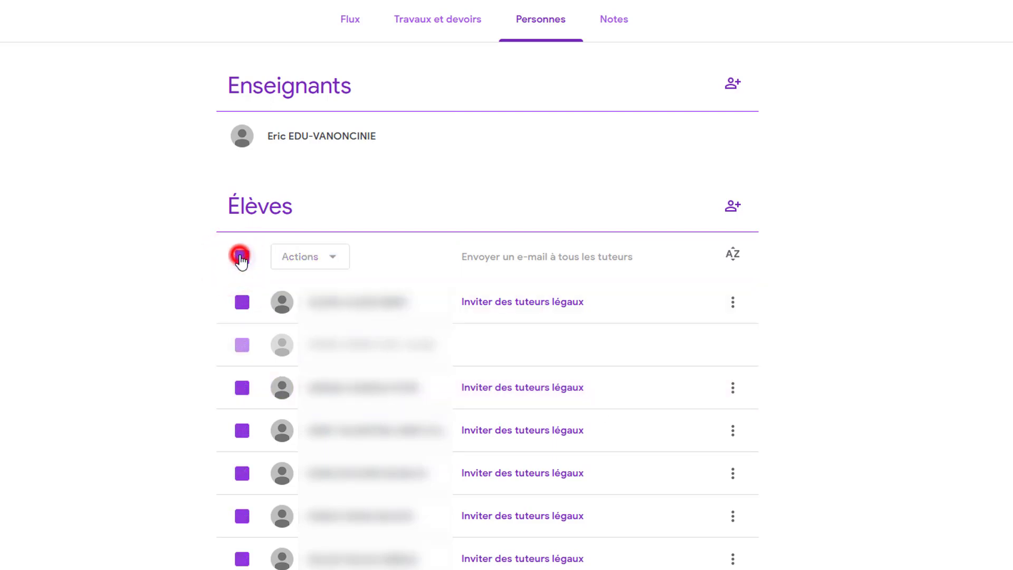
pyautogui.click(241, 302)
pyautogui.click(242, 385)
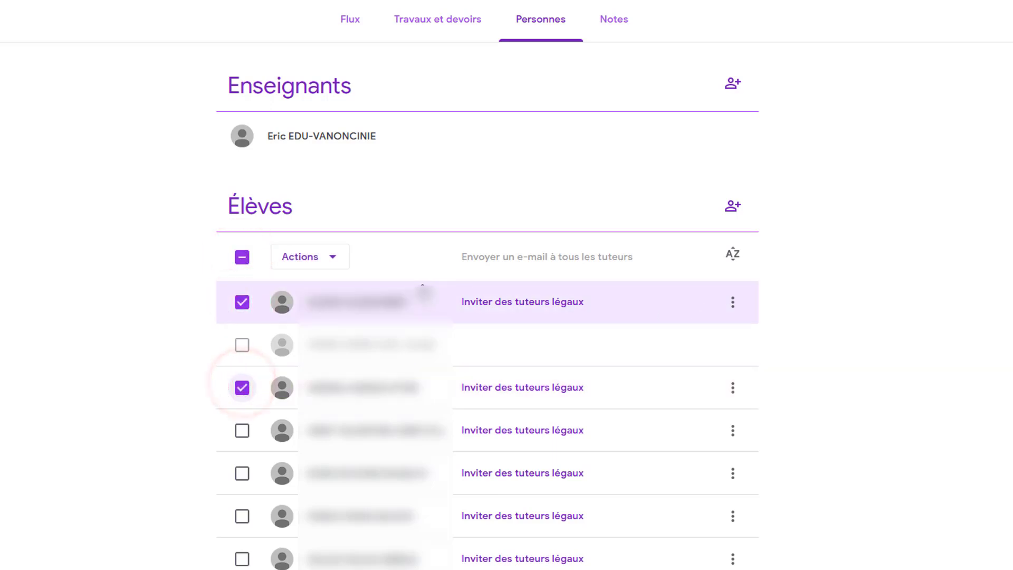
pyautogui.click(333, 258)
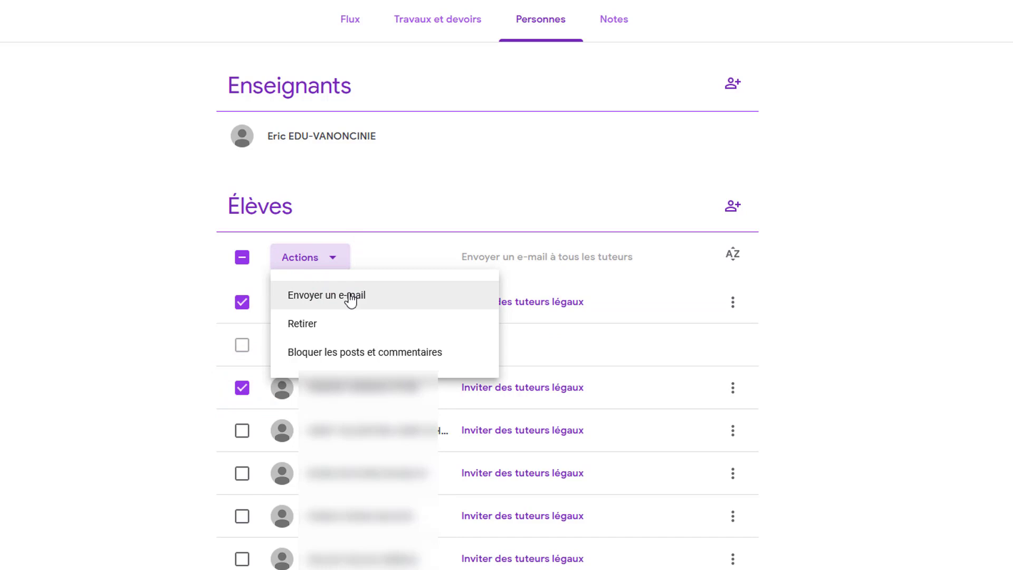
pyautogui.click(170, 403)
# - Deselect the two chosen students and select the whole Élèves list again
pyautogui.click(241, 302)
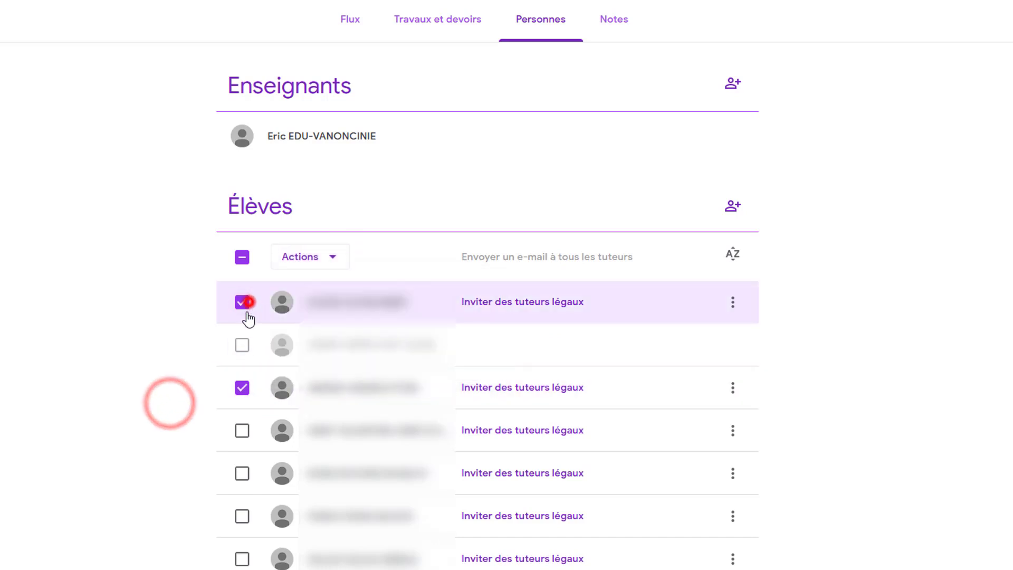
pyautogui.click(242, 387)
pyautogui.click(242, 257)
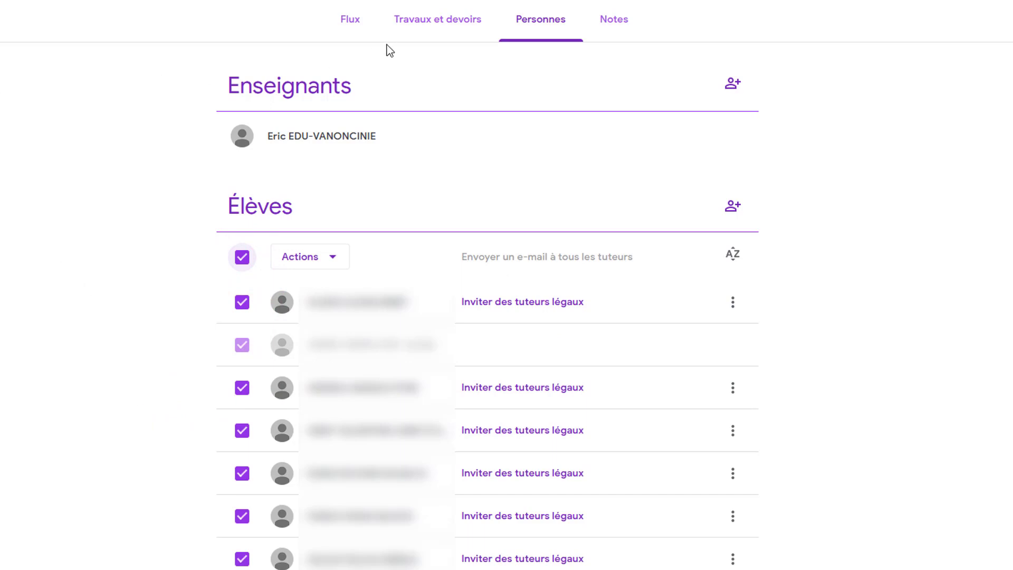
# - Return to the Classroom home page and reopen the Personnes list of the 2AN.OS.04bi class
pyautogui.click(25, 19)
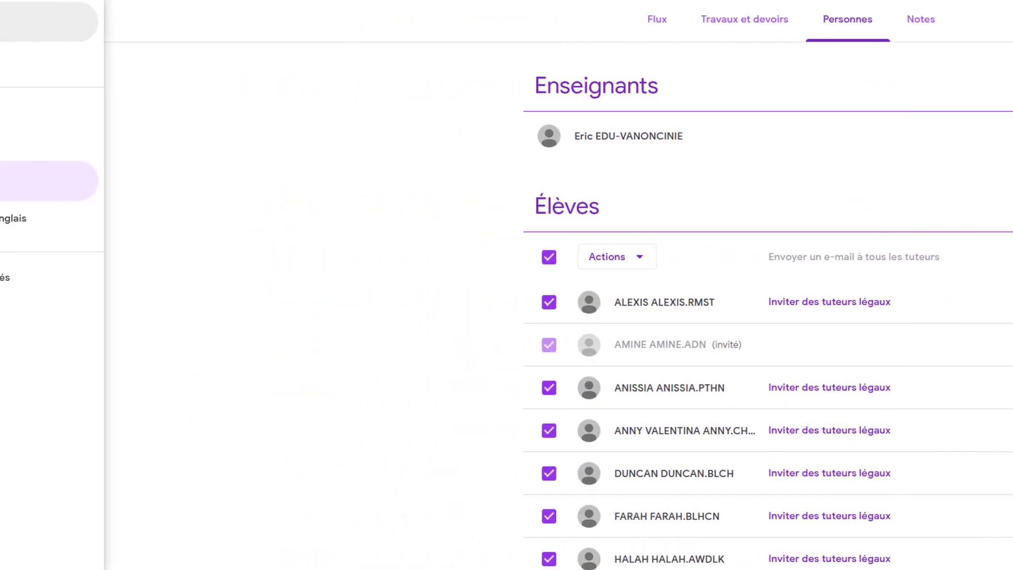
pyautogui.click(74, 23)
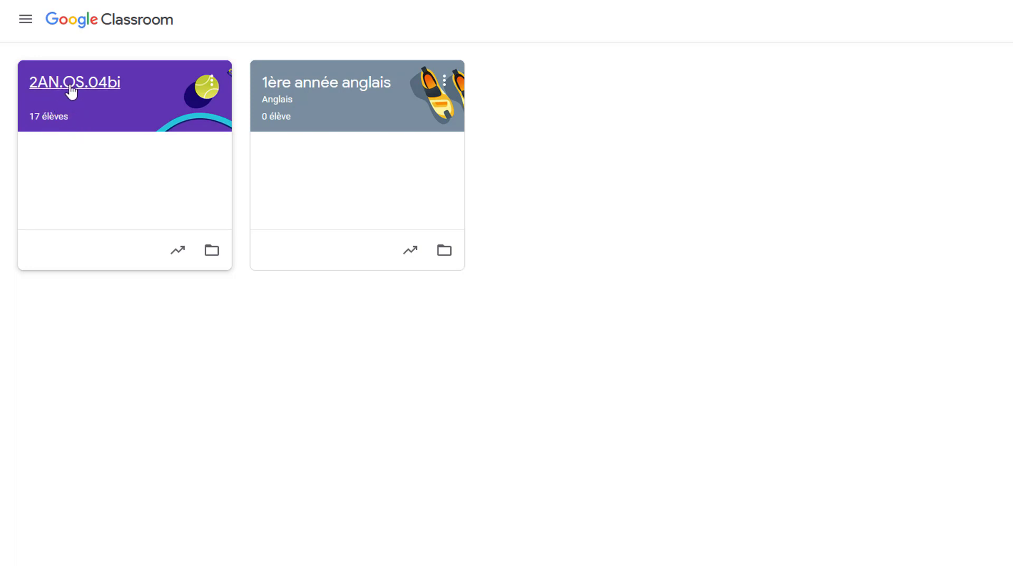
pyautogui.click(117, 90)
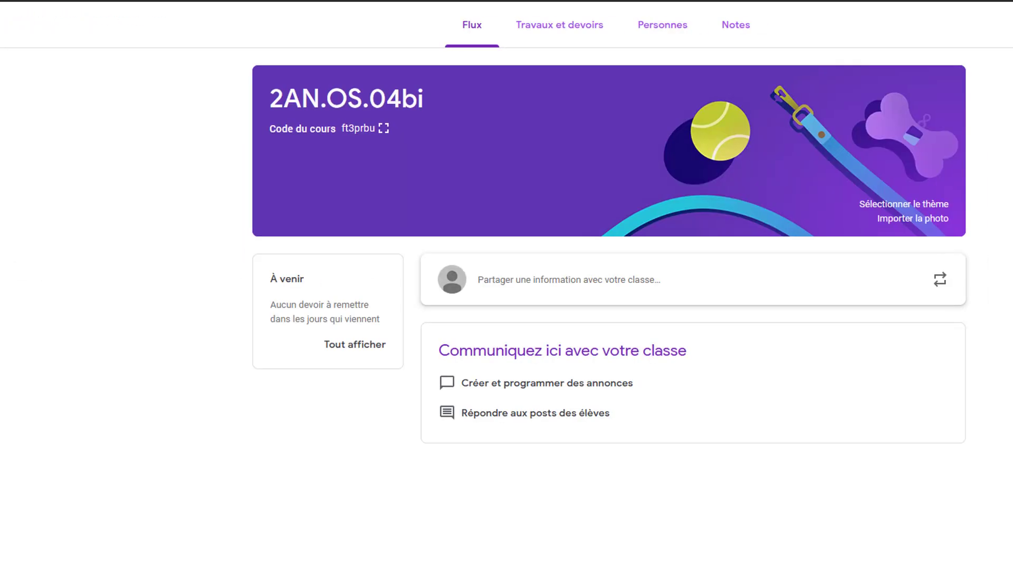
pyautogui.click(645, 28)
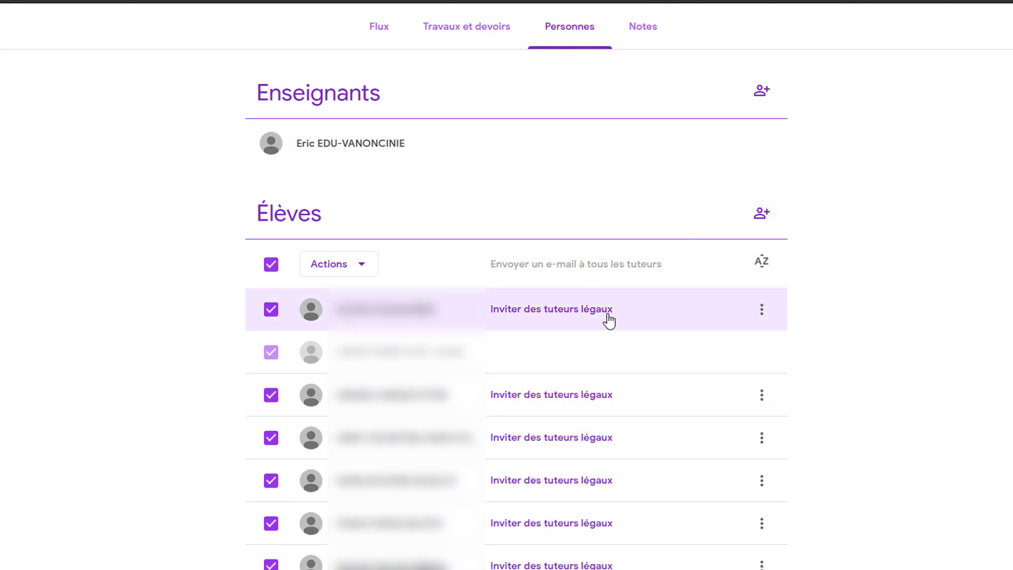
# - Examine the Inviter des enseignants dialog for adding co-teachers to the class, and cancel the invitation
pyautogui.click(770, 96)
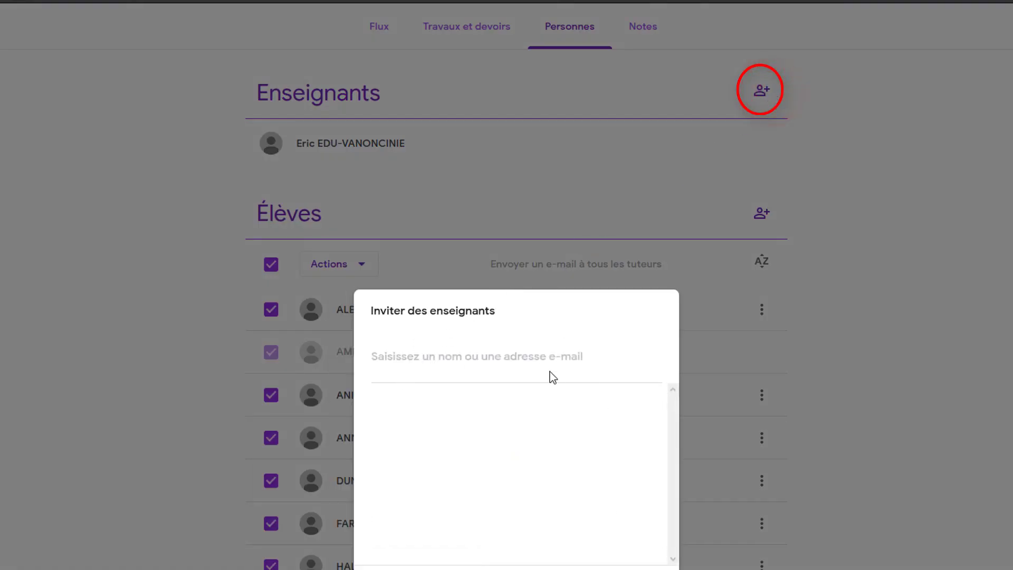
pyautogui.click(700, 93)
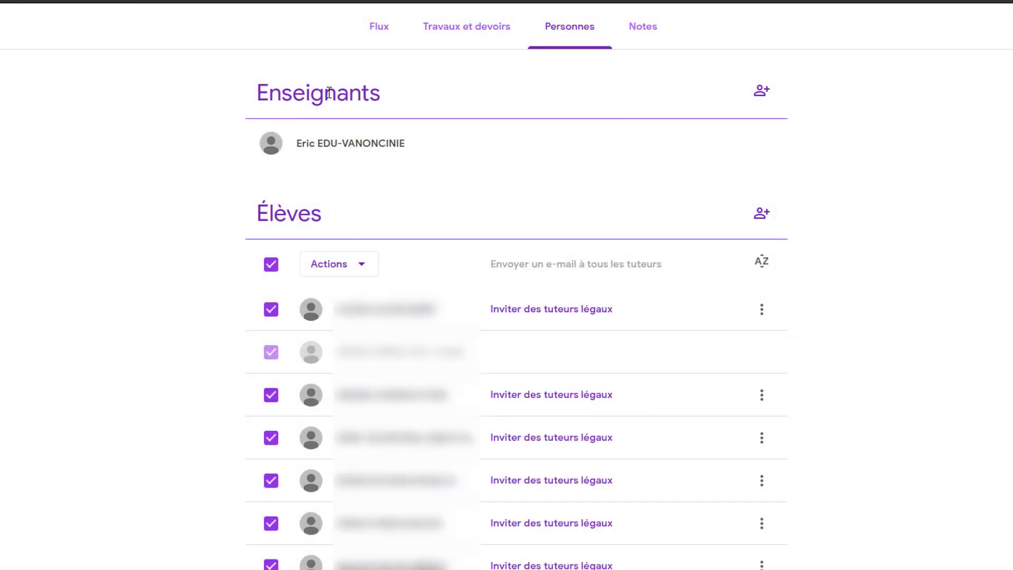
pyautogui.moveTo(257, 93); pyautogui.dragTo(422, 100)
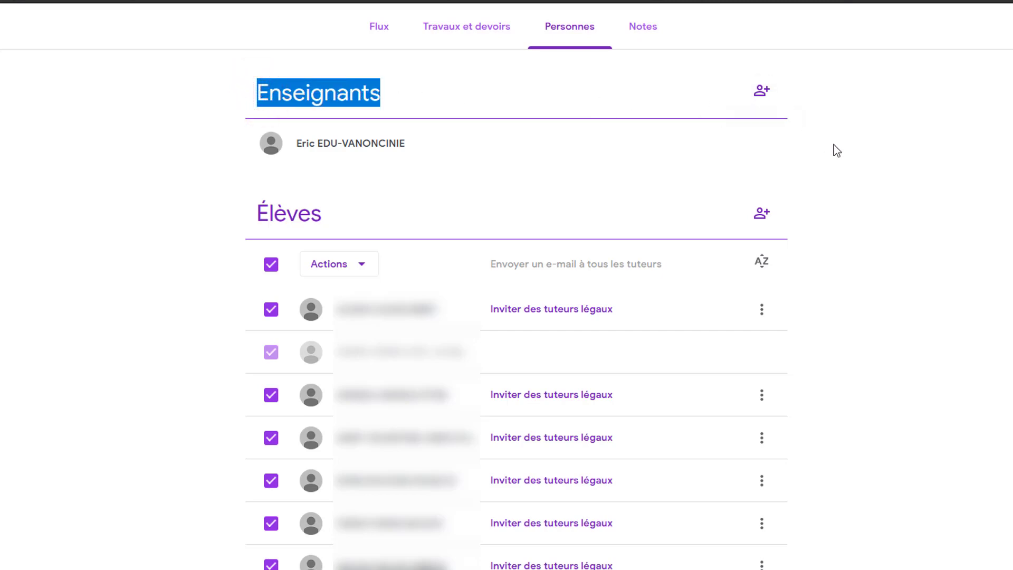
pyautogui.click(762, 94)
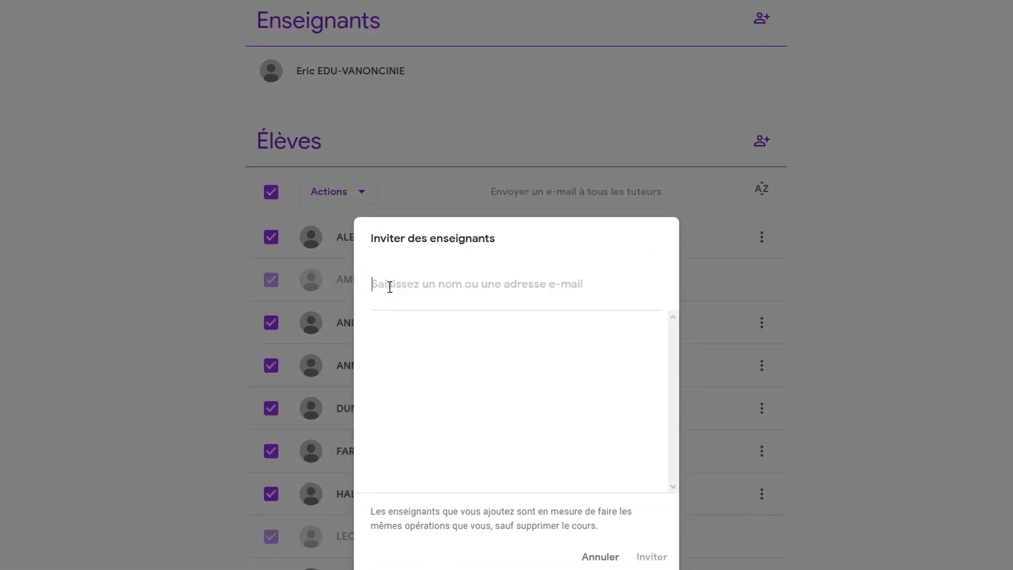
pyautogui.click(599, 558)
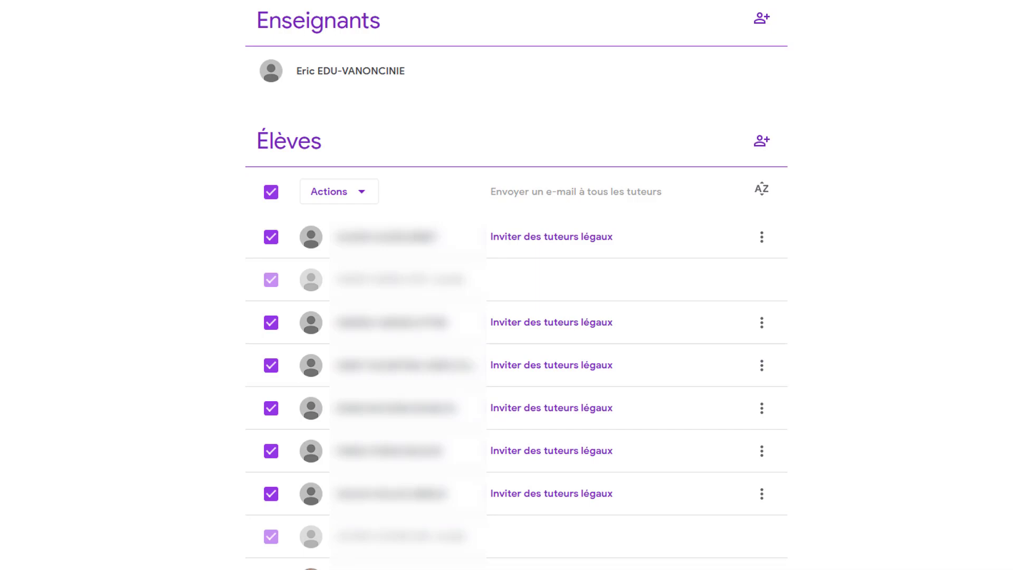
# - Open the Flux page of the class and highlight the course code below the class title
pyautogui.scroll(3, 382, 56)
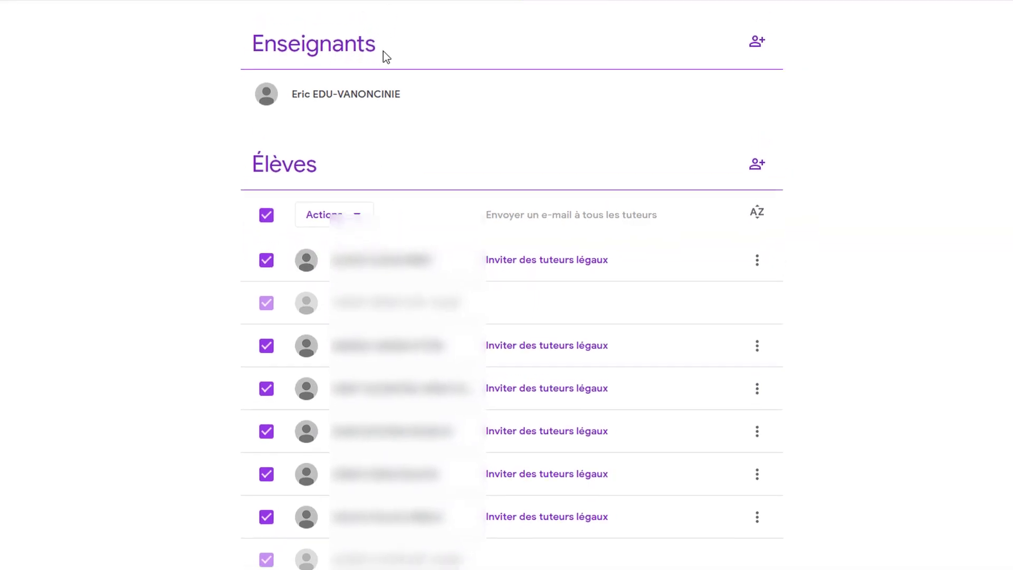
pyautogui.click(367, 37)
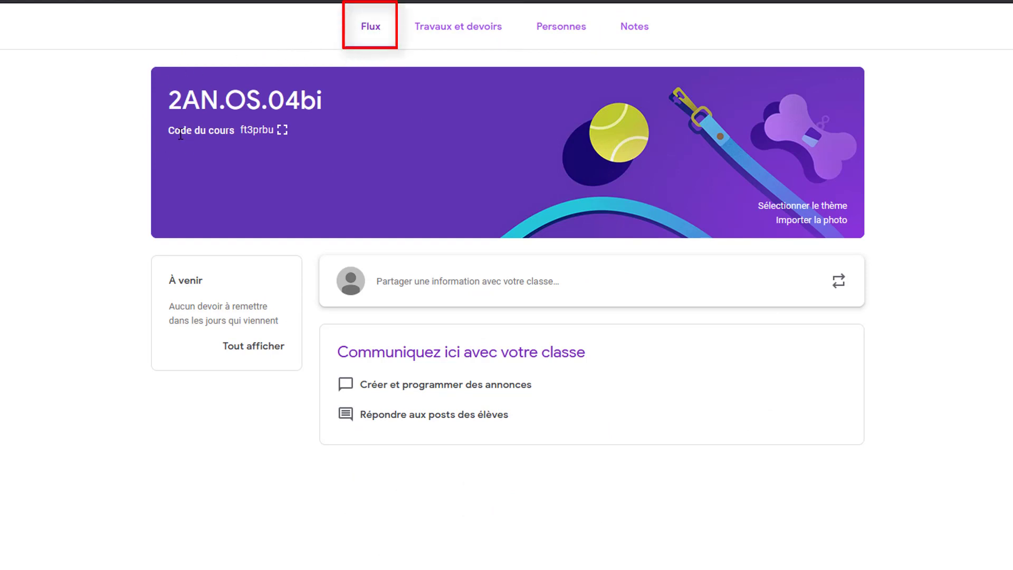
pyautogui.moveTo(170, 133); pyautogui.dragTo(282, 135)
pyautogui.click(225, 160)
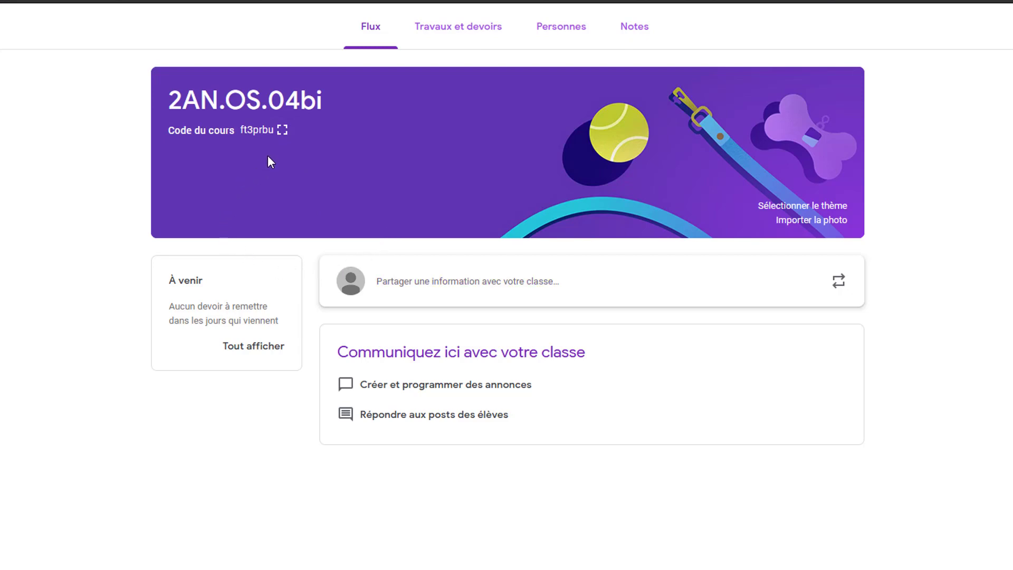
# - Display the course code enlarged, highlight it for reading, and close the enlarged view
pyautogui.click(283, 132)
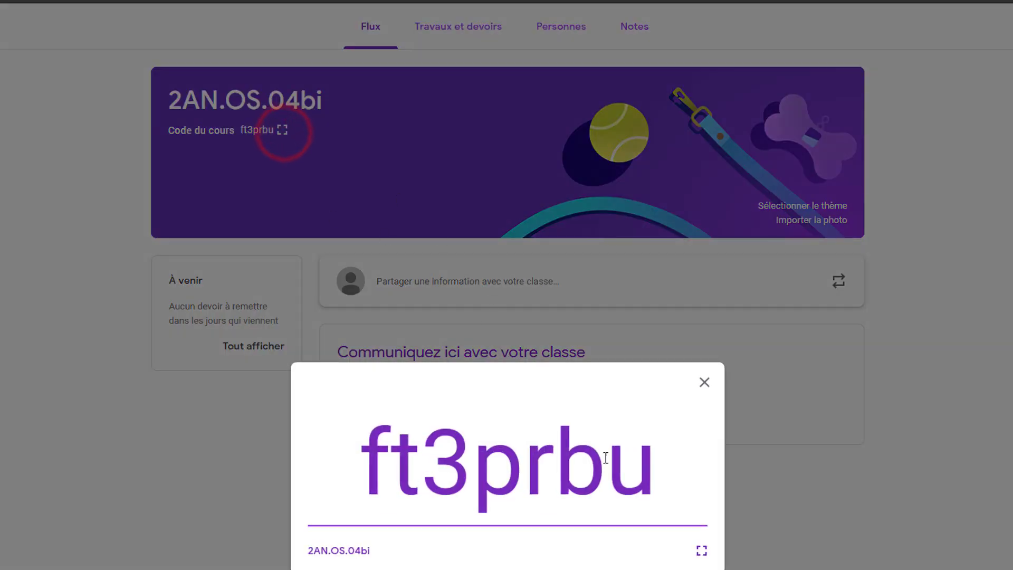
pyautogui.click(703, 394)
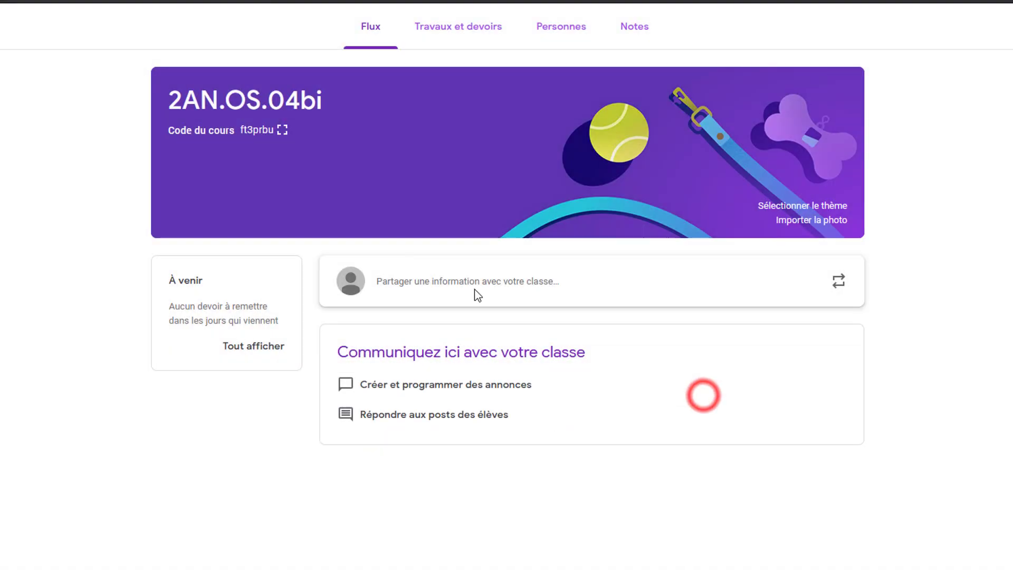
pyautogui.click(282, 131)
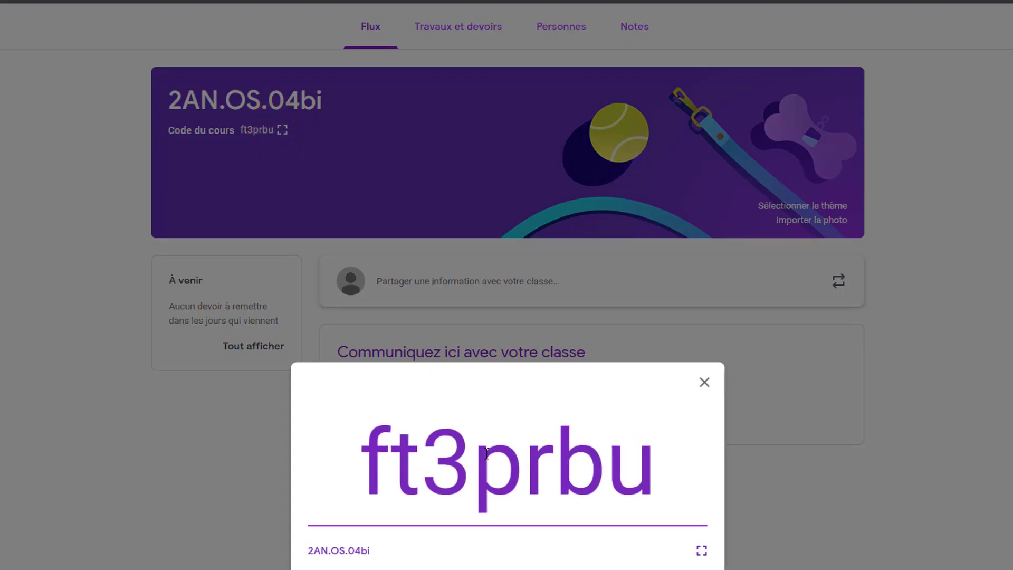
pyautogui.moveTo(364, 457); pyautogui.dragTo(663, 466)
pyautogui.click(702, 391)
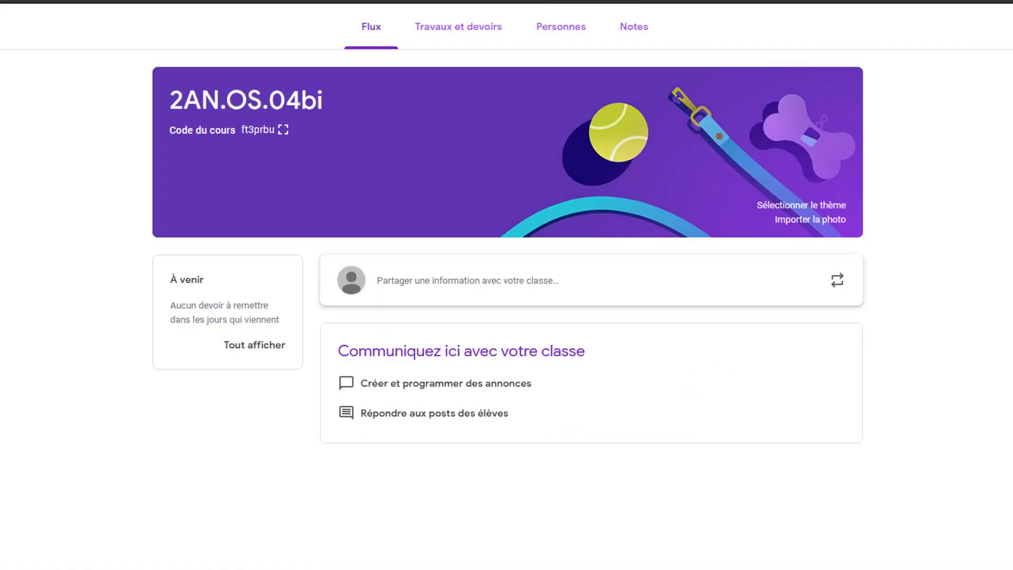
# - Return to the Classroom home page, view the Rejoindre un cours dialog with its course code field, and cancel it
pyautogui.click(33, 51)
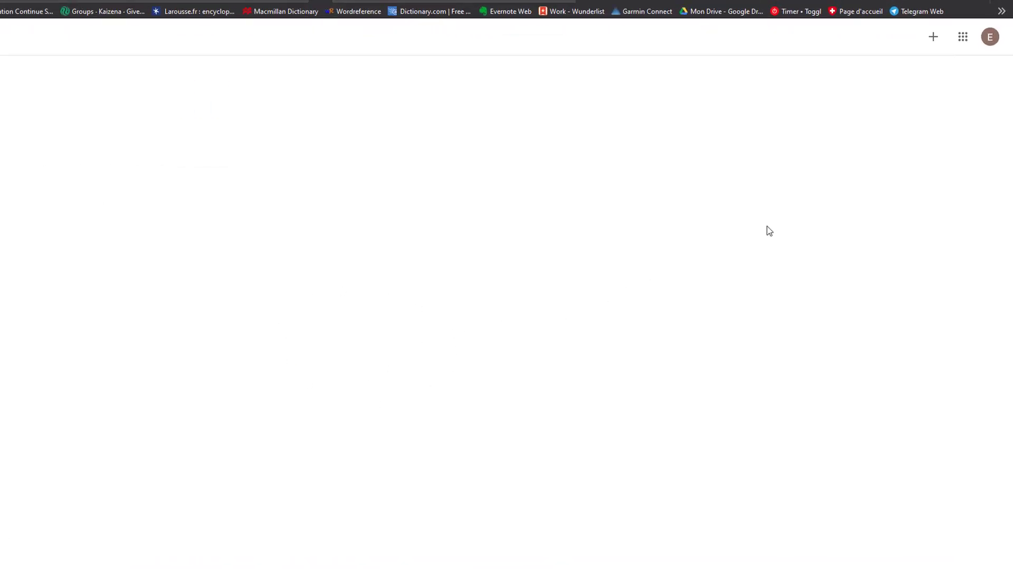
pyautogui.click(915, 26)
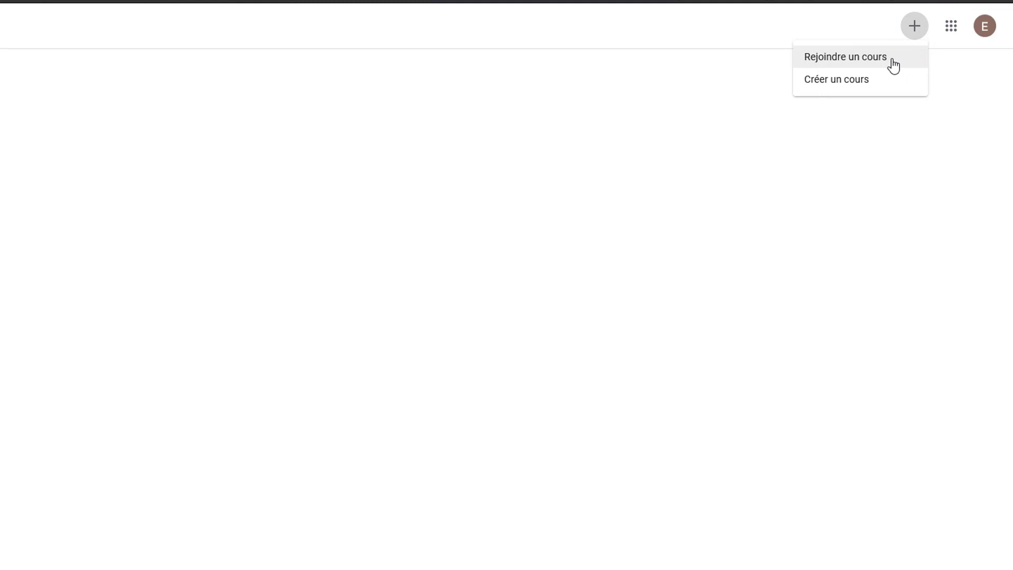
pyautogui.click(893, 62)
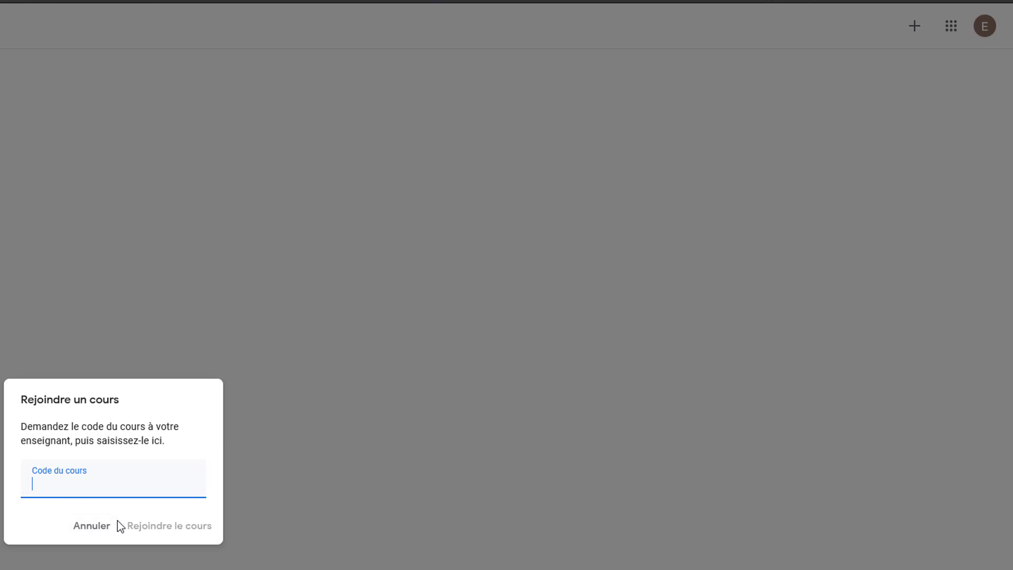
pyautogui.click(88, 538)
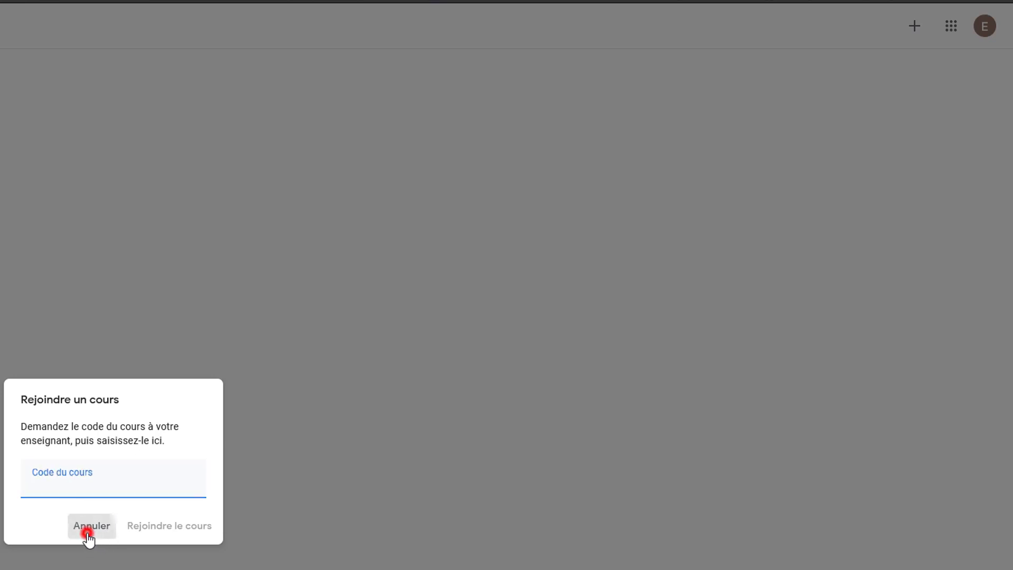